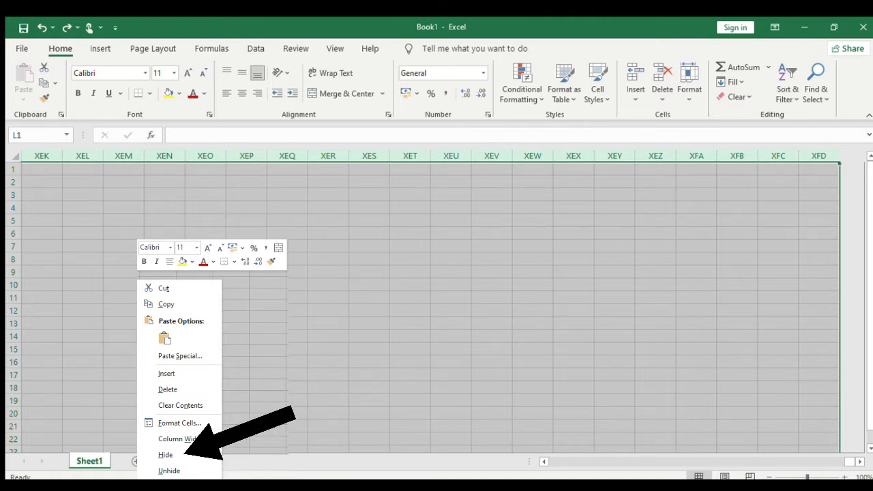
Hide columns L through XFD and merge and center cells C2:J2 for a title
left_click(166, 455)
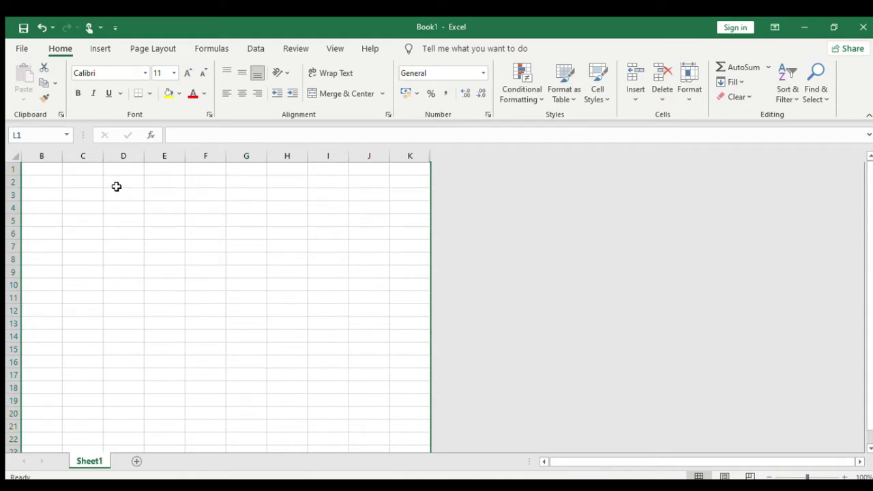
left_click_drag(97, 183, 365, 185)
left_click(364, 94)
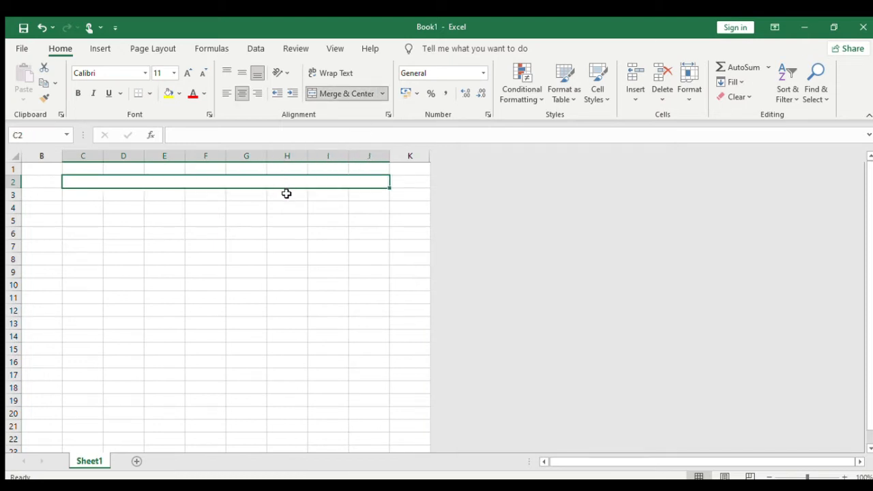
Enter the title "APLIKASI SIMPAN PINJAM" in the merged cell C2
type("P")
key("BackSpace")
key("BackSpace")
type("APLIKASI")
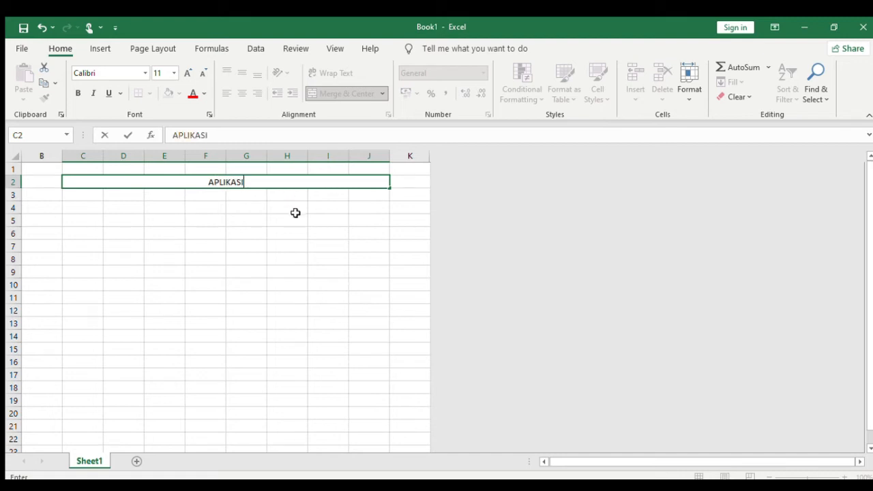
type(" SIMPAN ")
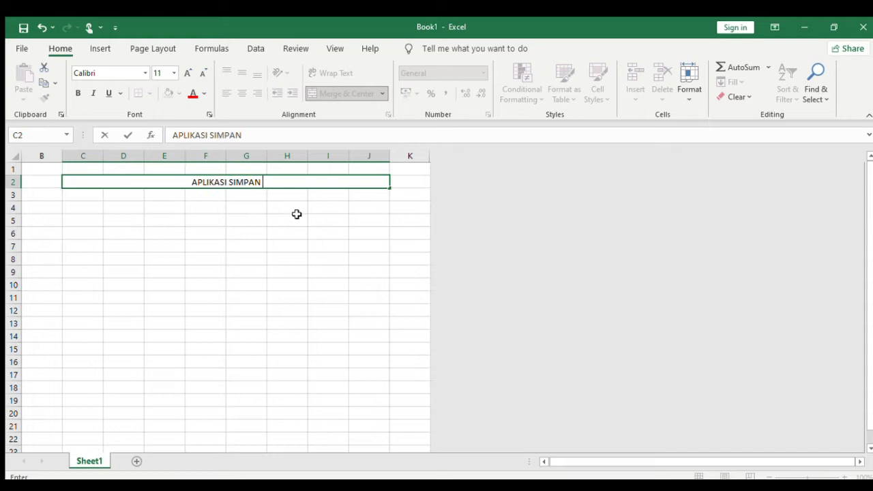
type("PINJAM")
key("BackSpace")
key("BackSpace")
type("JAM")
key("Return")
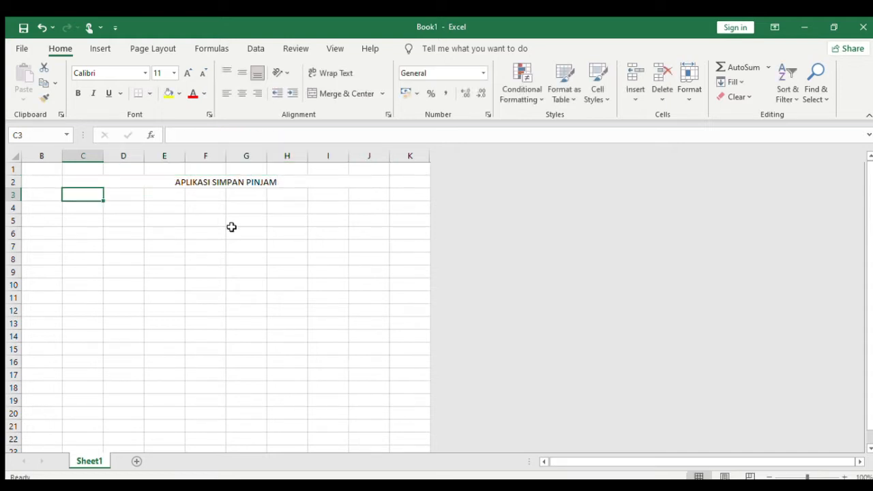
Widen column C slightly to make room for the field labels
left_click(90, 223)
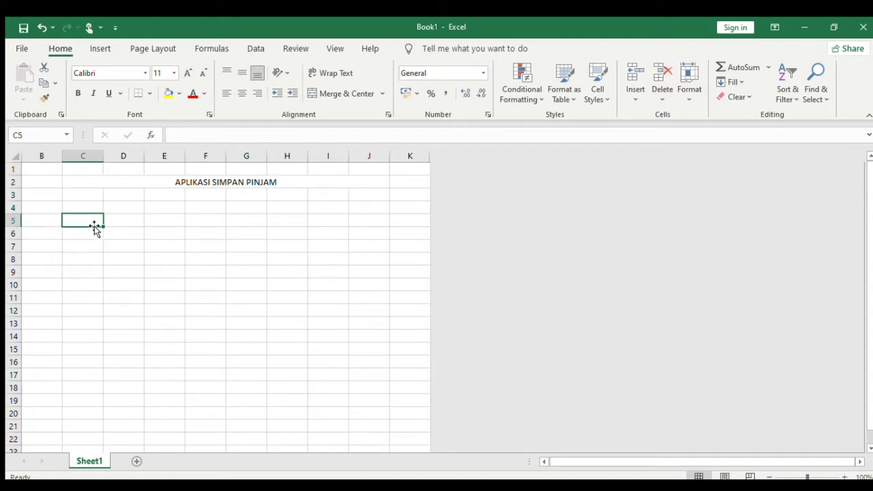
left_click_drag(103, 155, 120, 153)
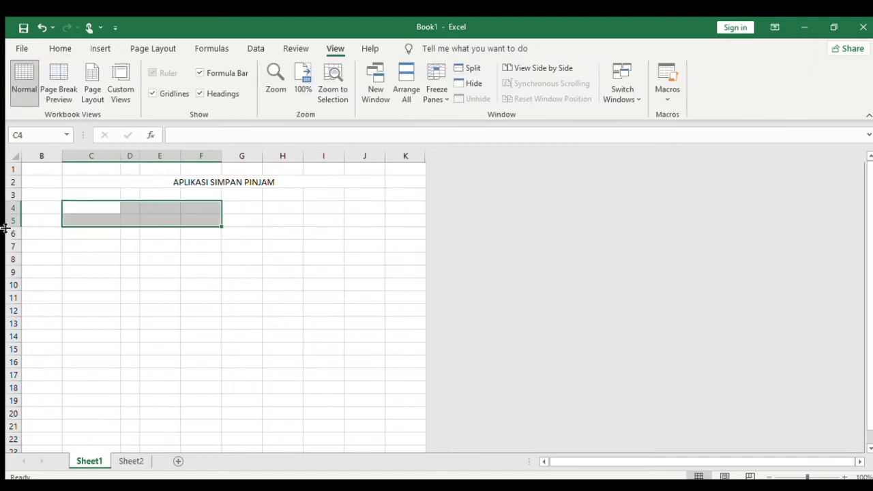
left_click(214, 287)
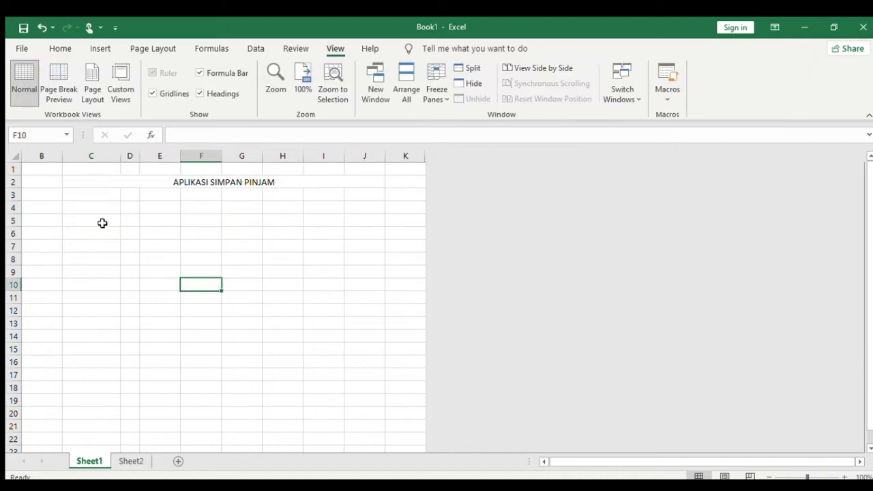
Enter the label "NAMA" in cell C4 and a colon in cell D4
left_click(81, 198)
left_click(102, 208)
type("NAMA")
key("Tab")
type(":")
left_click(118, 217)
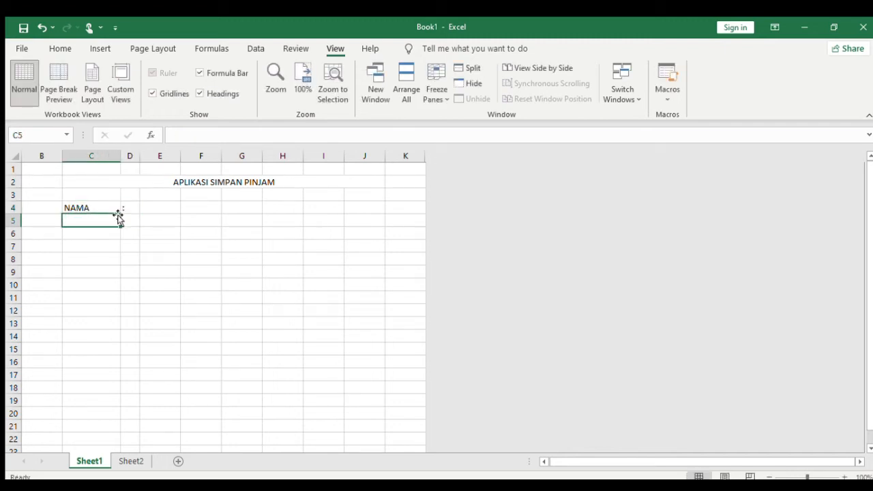
key("Up")
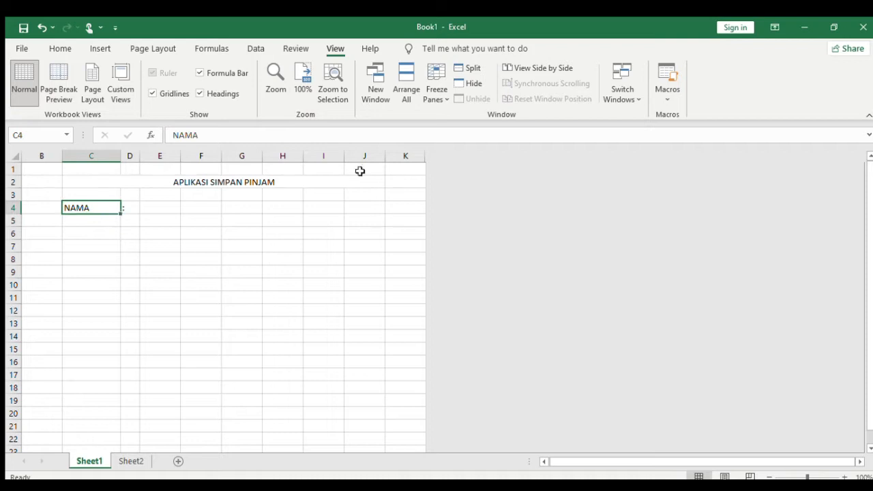
Enter the label "TAHUN" in cell C5 and a colon in cell D5
left_click(115, 218)
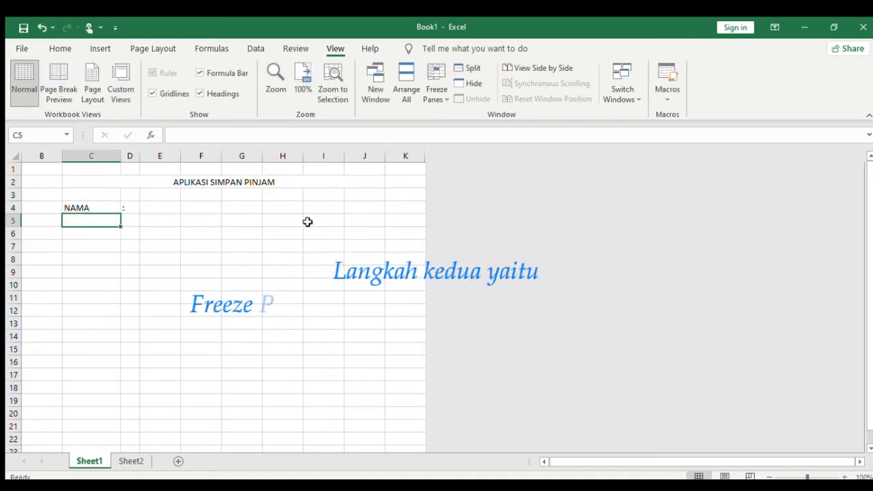
type("TAHUN")
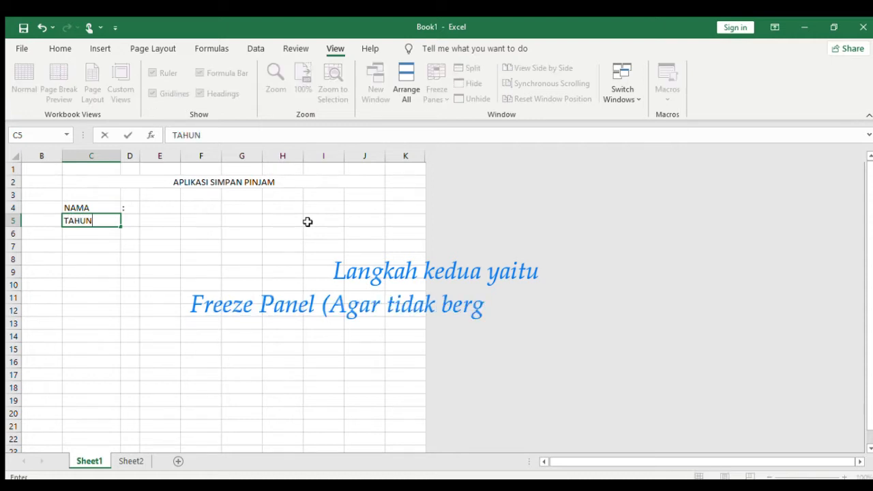
key("Return")
key("Up")
key("Right")
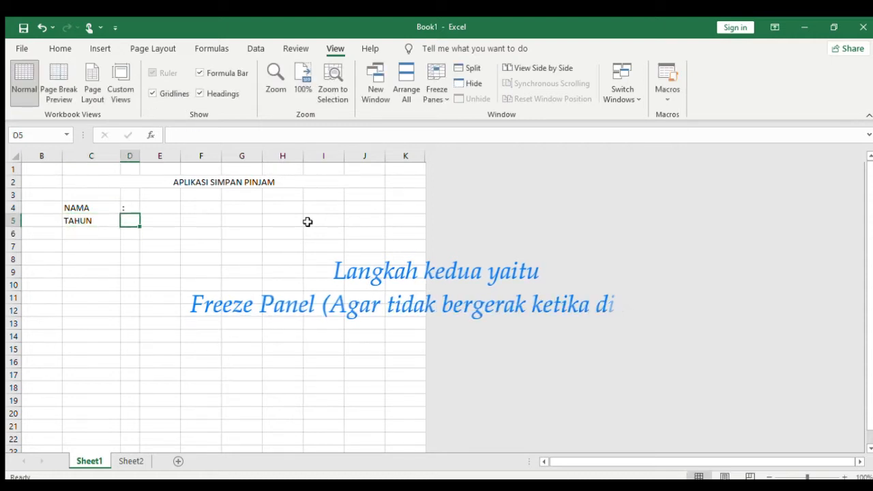
type(":")
Merge and center cells E4:G4 and, separately, E5:G5 as the entry fields beside NAMA and TAHUN
left_click(171, 232)
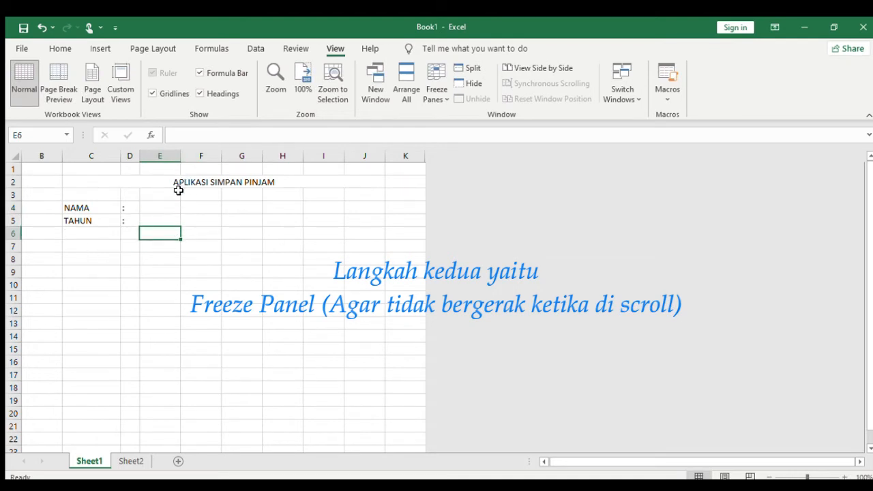
left_click_drag(162, 207, 236, 207)
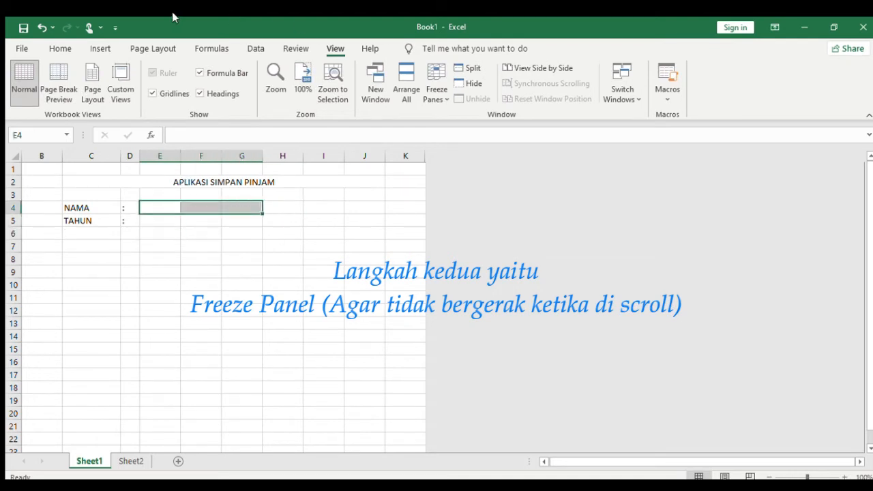
left_click(54, 48)
left_click(345, 93)
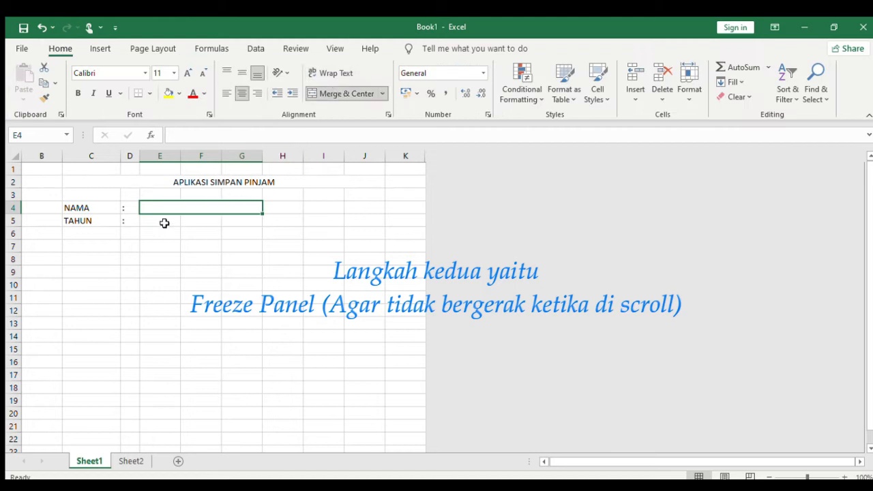
left_click_drag(168, 223, 241, 221)
left_click(345, 94)
left_click(161, 261)
left_click(85, 244)
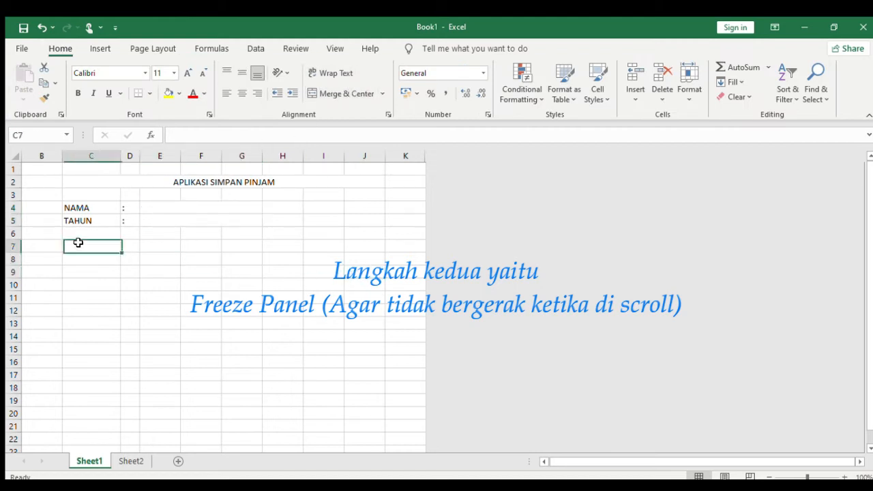
Freeze the panes above row 6 so rows 1 to 5 stay fixed, and test the freeze by scrolling
left_click(12, 221)
left_click(12, 233)
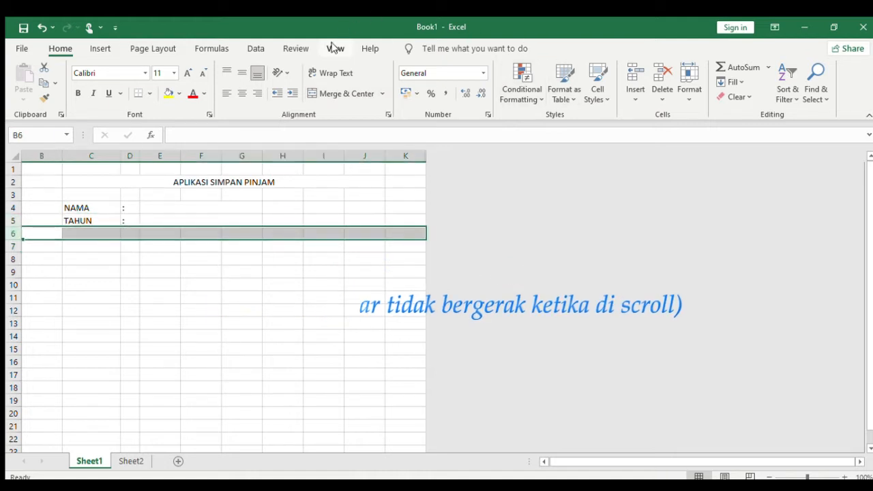
left_click(334, 48)
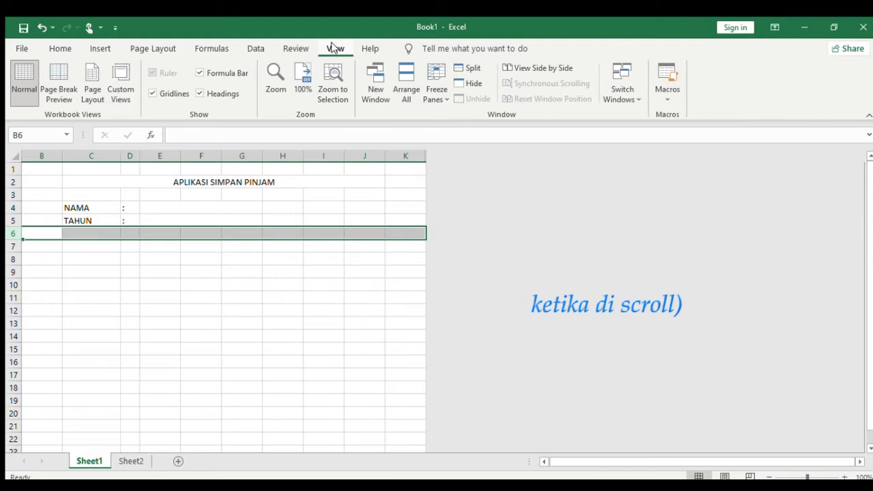
left_click(436, 93)
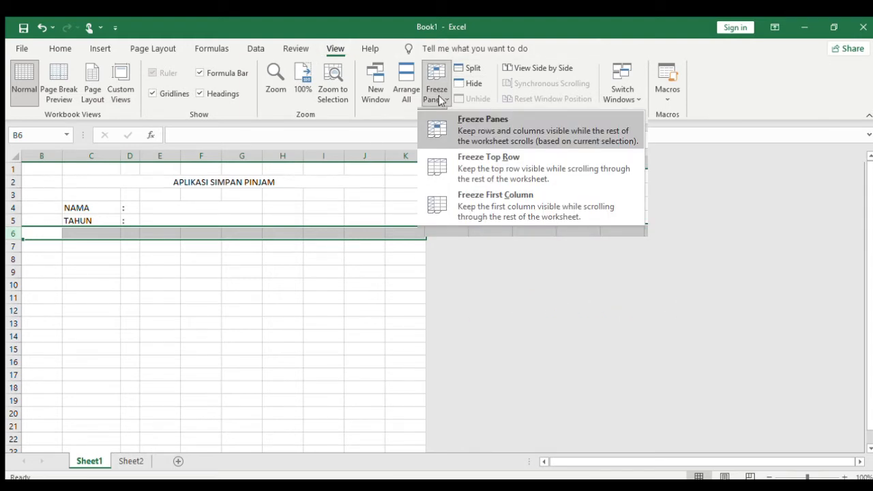
left_click(530, 129)
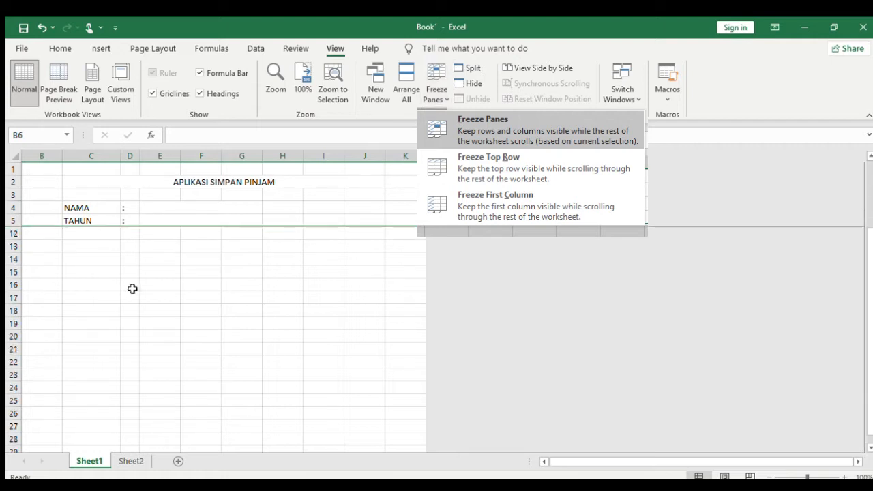
left_click(216, 296)
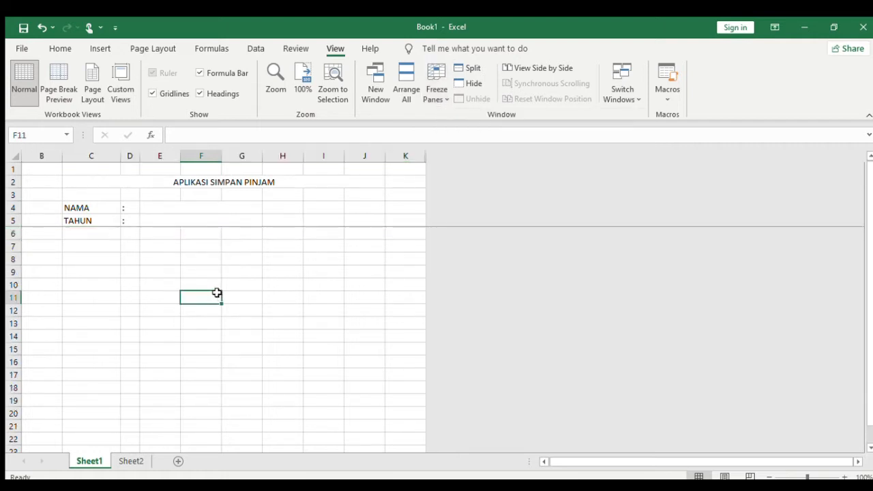
scroll(217, 291, "down", 5)
scroll(217, 291, "up", 5)
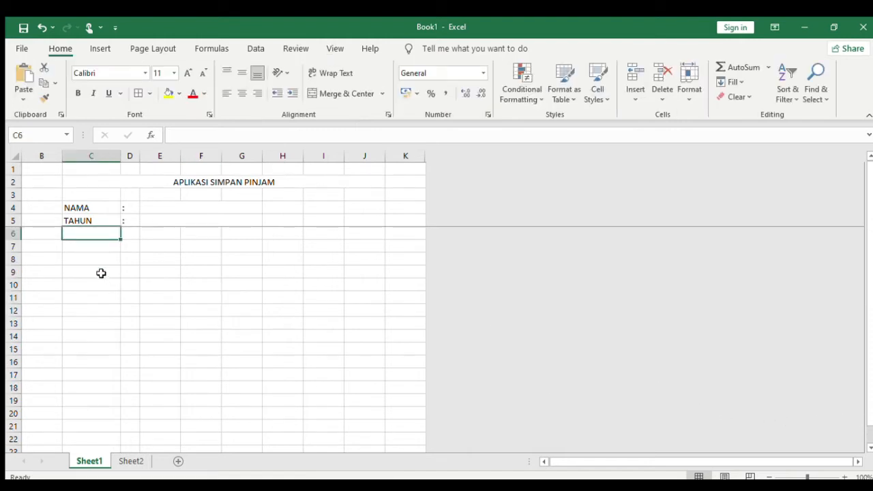
Enter the headings "NAMA BARANG" in C8 and "QTY" in D8, auto-fitting column C to its text
left_click(92, 255)
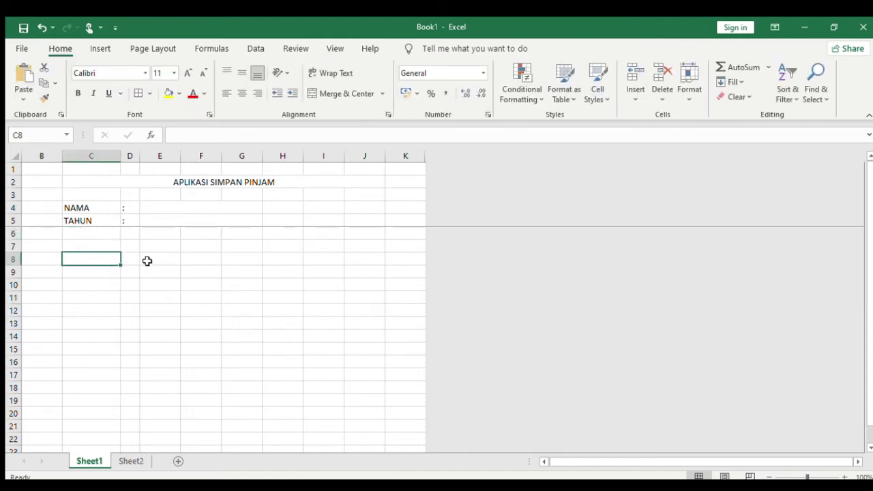
type("NAMA BARANG")
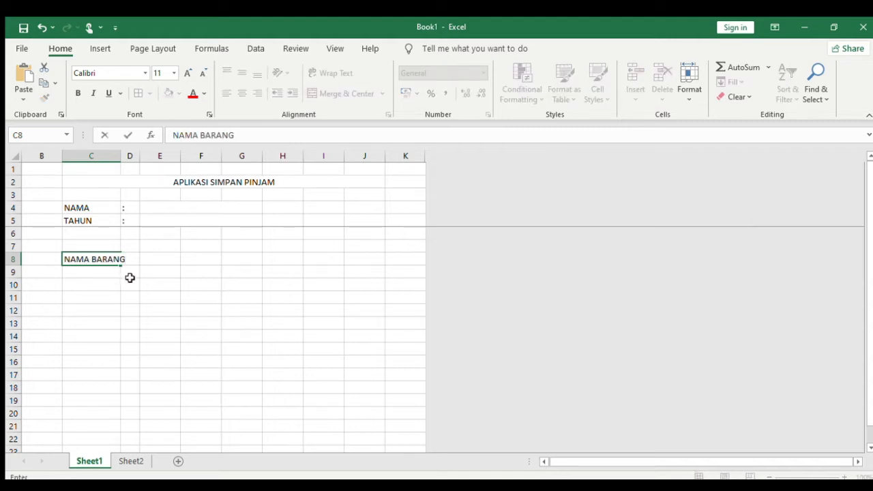
double_click(123, 159)
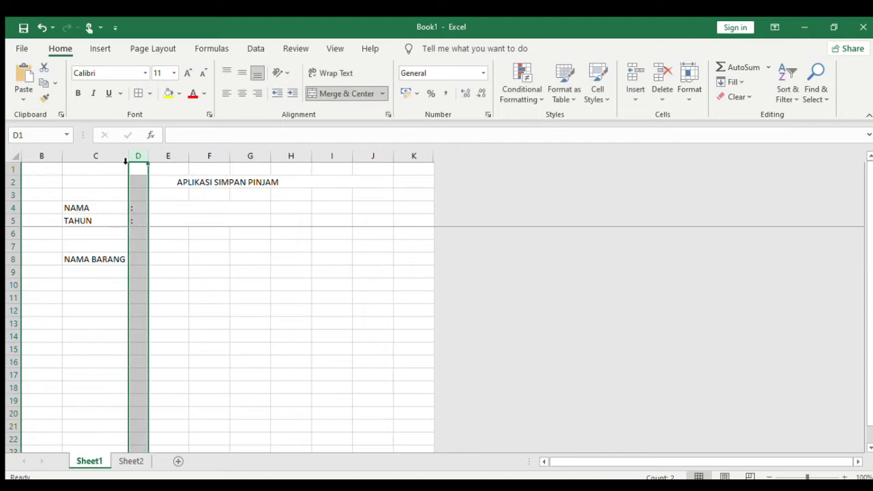
left_click(134, 260)
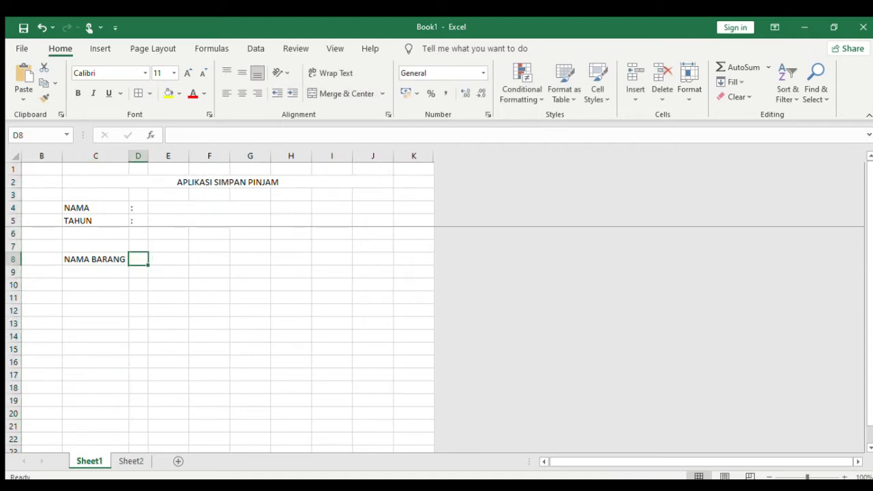
type("QTY")
Enter the heading "HARGA SEWA" in cell E8 and auto-fit column E to its text
left_click(169, 258)
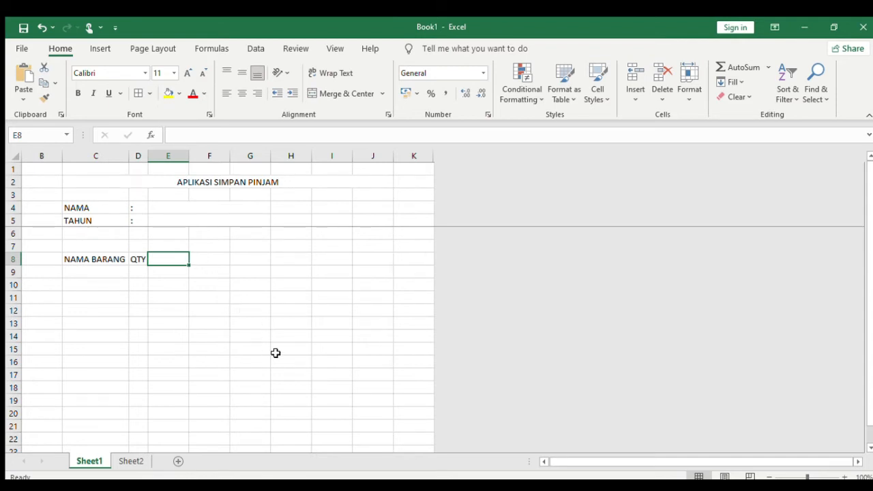
type("HARGA SEWA")
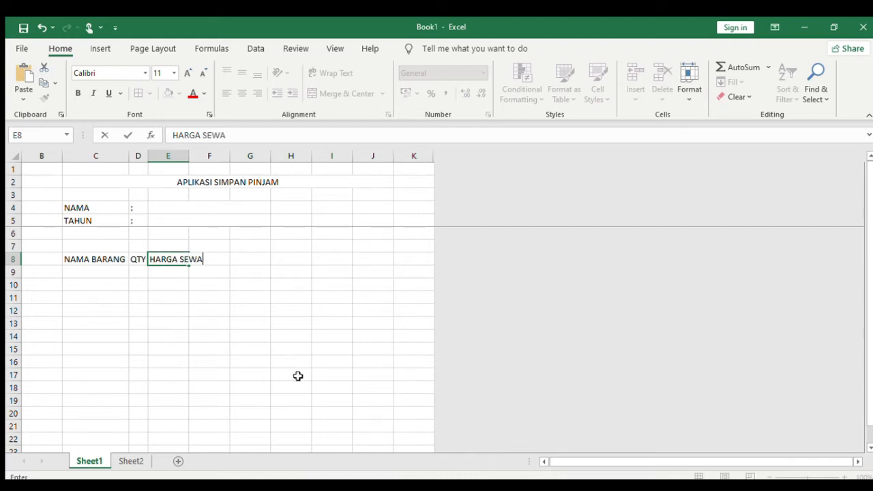
left_click(192, 161)
double_click(189, 157)
Enter the heading "HARGA JUAL" in cell F8 and auto-fit column F to its text
left_click(225, 260)
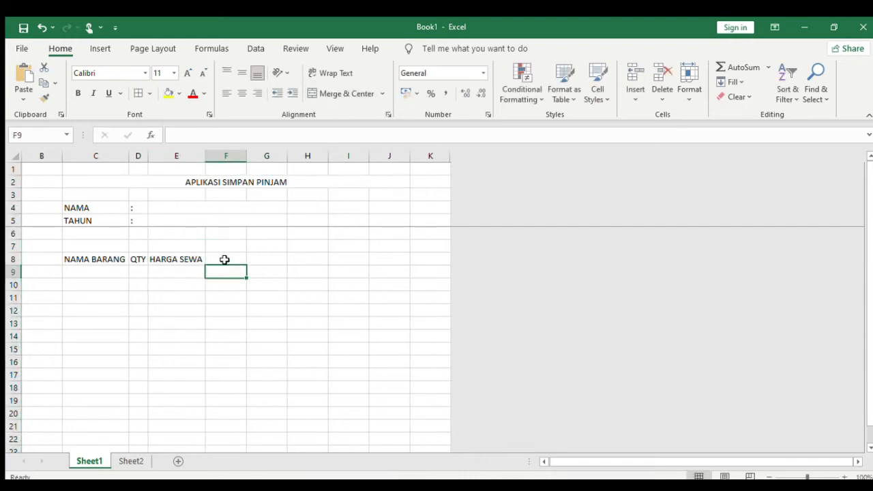
type("HA")
key("BackSpace")
key("BackSpace")
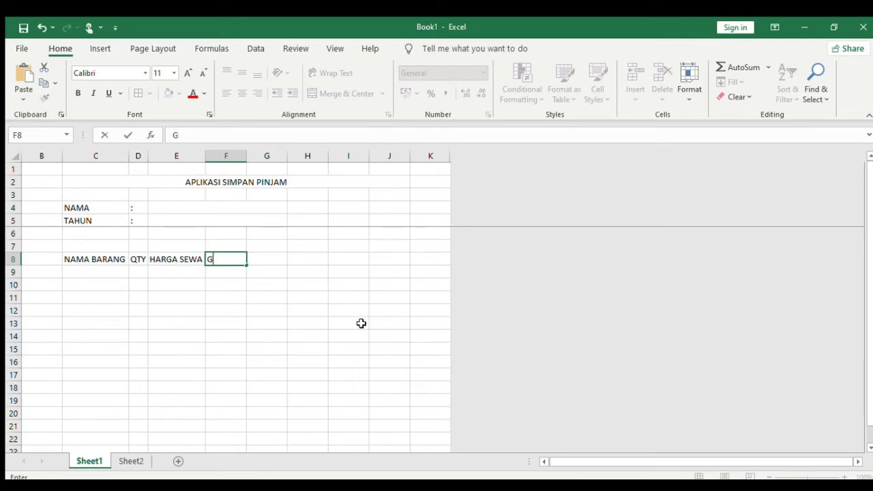
type("HARGA JUAL")
key("Return")
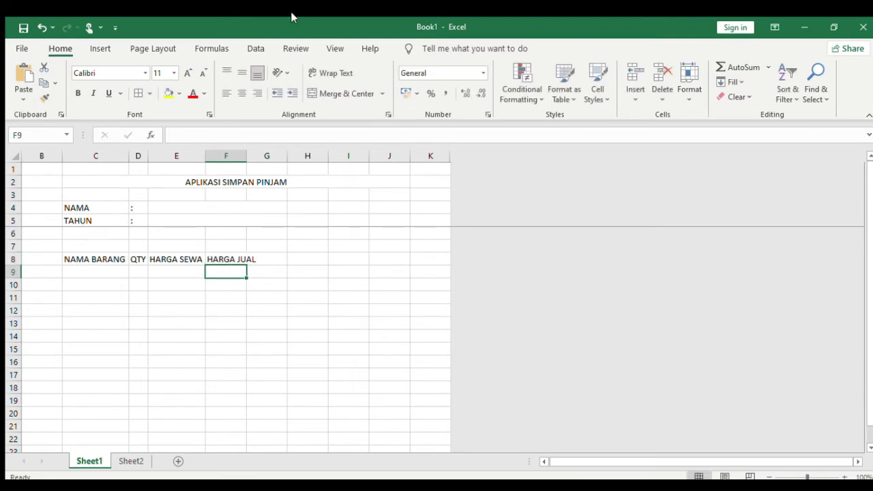
double_click(246, 156)
Enter the heading "STATUS" in cell G8 to complete the table's heading row
left_click(282, 260)
type("STATUS")
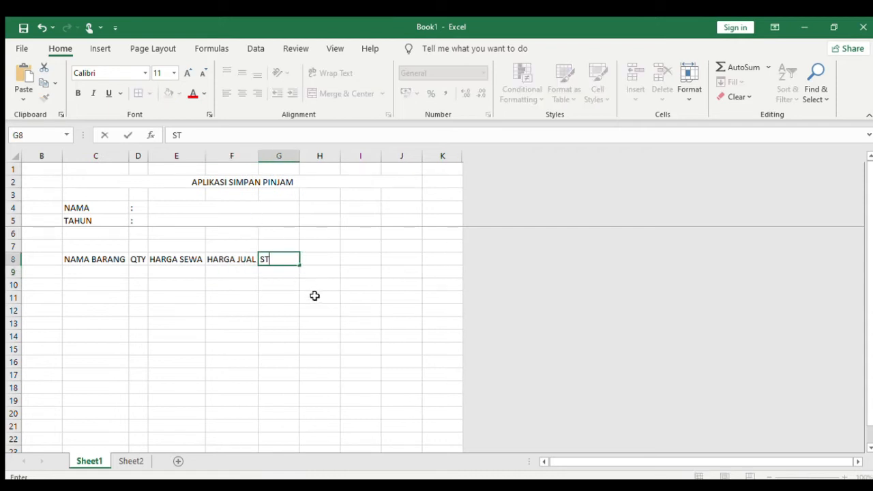
left_click(392, 289)
key("ctrl+z")
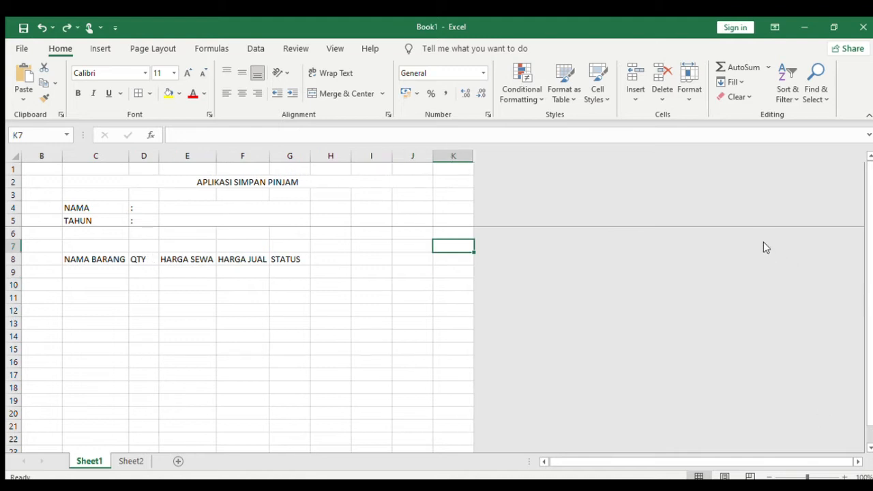
left_click(106, 306)
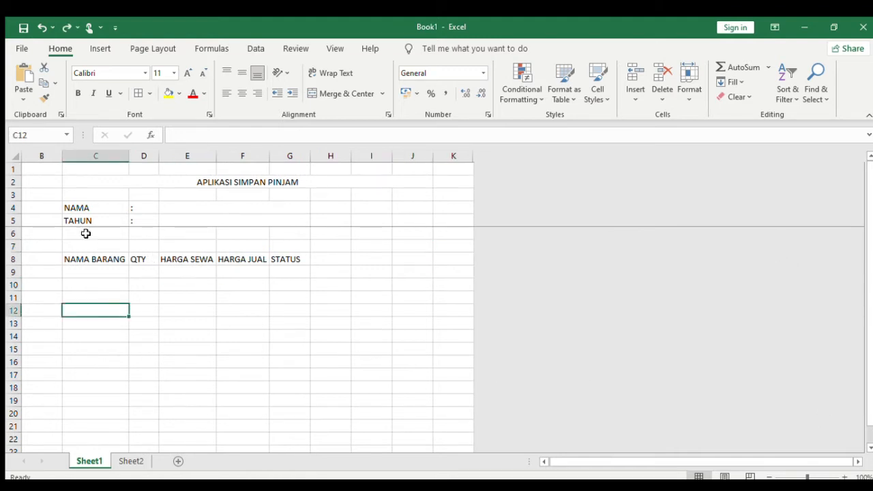
Widen columns D, E, F and G of the item table so its headings have more room
left_click_drag(76, 257, 275, 266)
left_click_drag(308, 157, 334, 157)
left_click_drag(268, 156, 278, 156)
left_click_drag(217, 156, 227, 155)
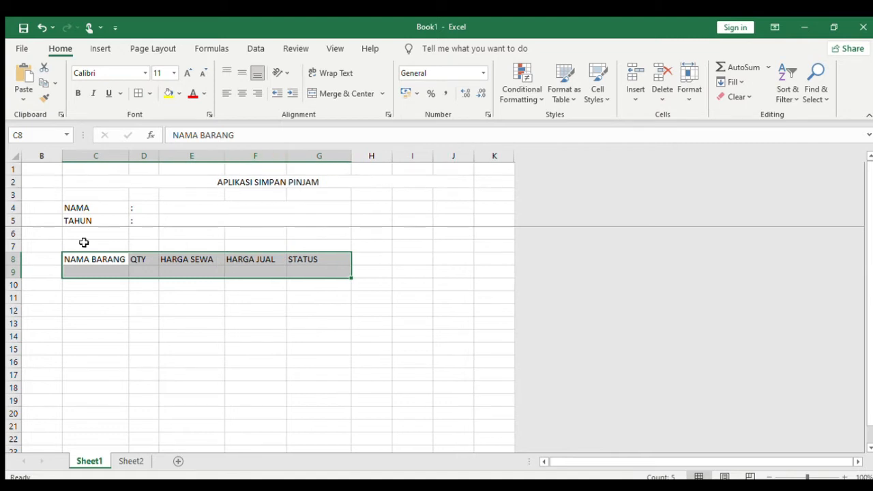
left_click_drag(155, 156, 163, 156)
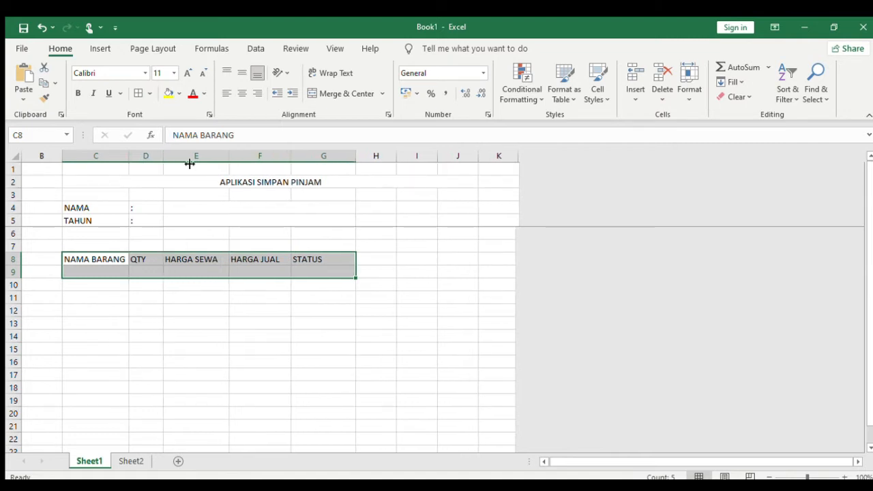
left_click_drag(355, 156, 369, 156)
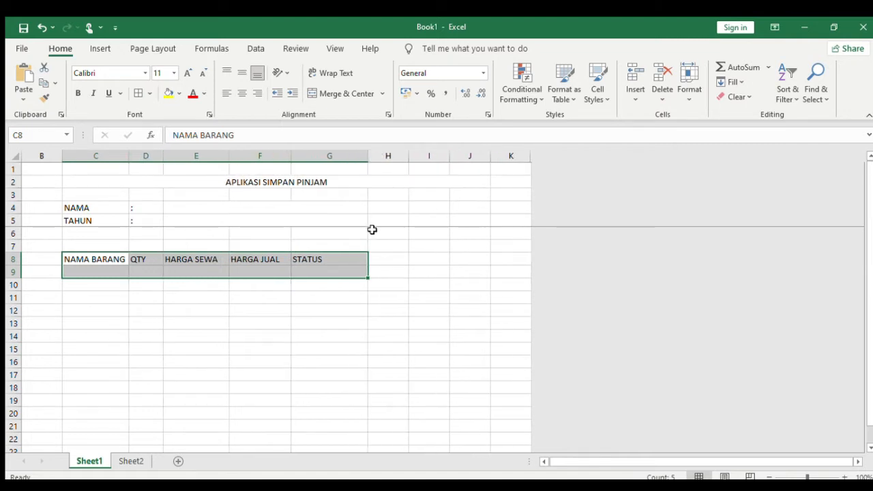
Apply all borders to the table range C8:G20 and center the headings in C8:G8
left_click_drag(110, 264, 326, 408)
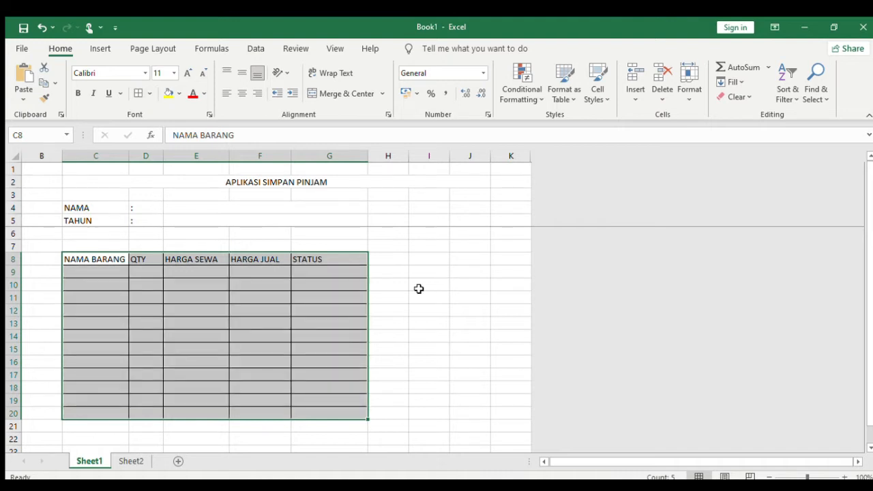
left_click(417, 289)
left_click(127, 259)
left_click_drag(128, 258, 333, 264)
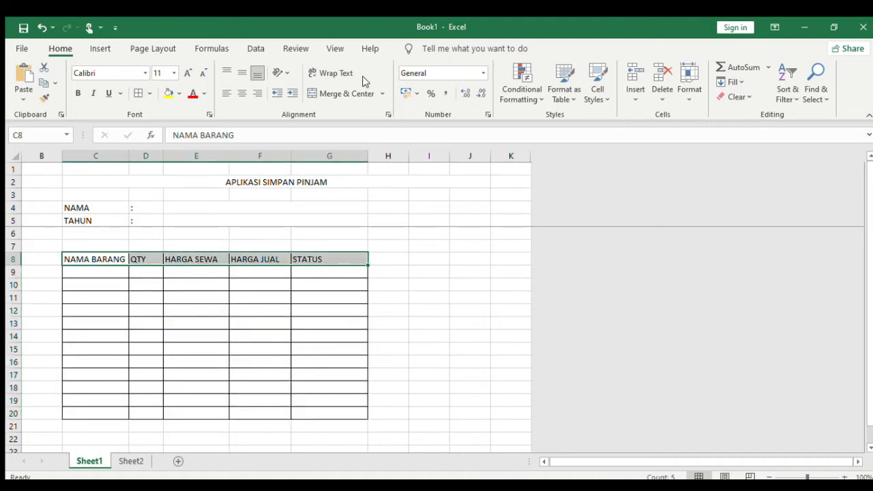
left_click(242, 93)
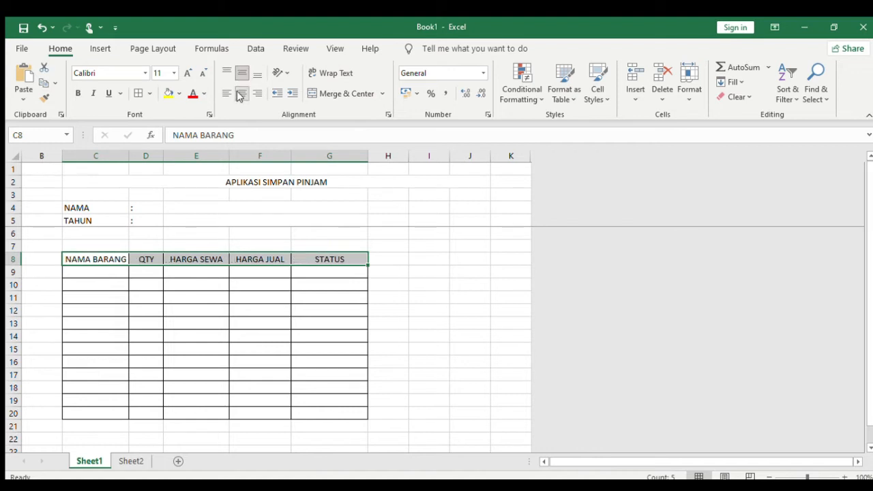
left_click(440, 262)
Format the HARGA SEWA and HARGA JUAL cells E9:F20 as Currency with 0 decimal places and symbol None
left_click(107, 273)
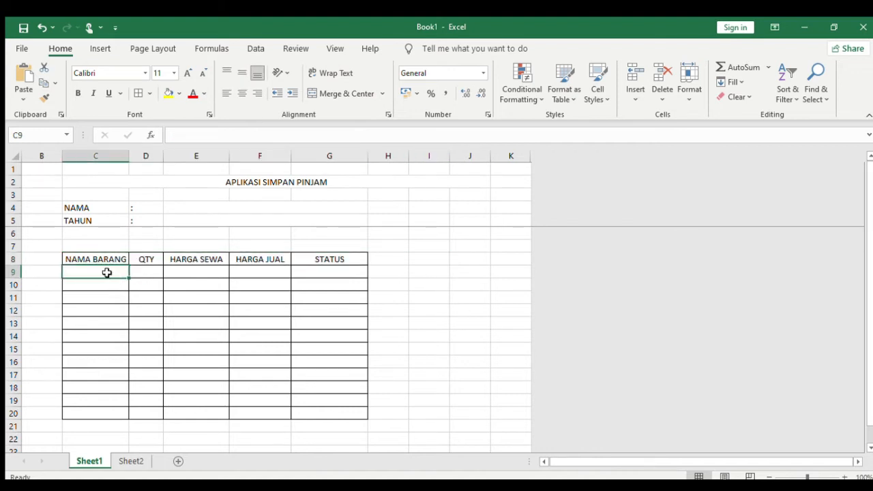
left_click(142, 272)
left_click_drag(150, 271, 151, 412)
left_click_drag(205, 270, 210, 413)
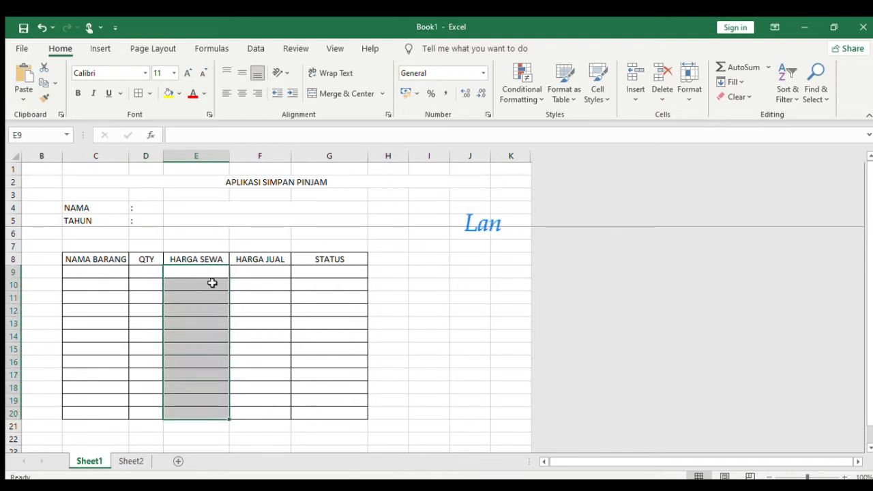
left_click_drag(196, 271, 249, 413)
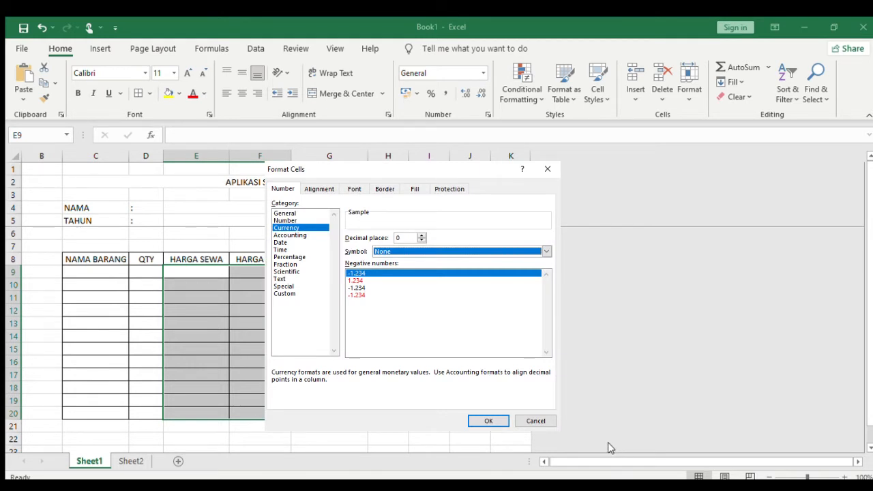
left_click(608, 442)
left_click(511, 310)
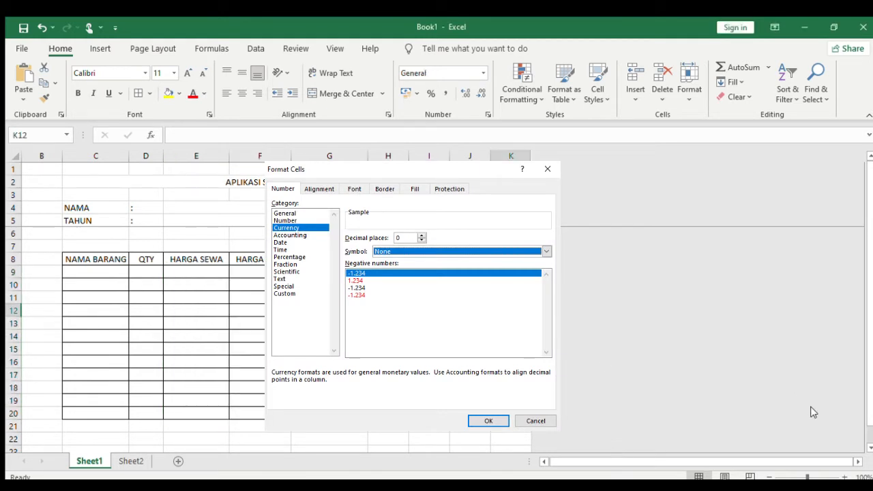
left_click(328, 270)
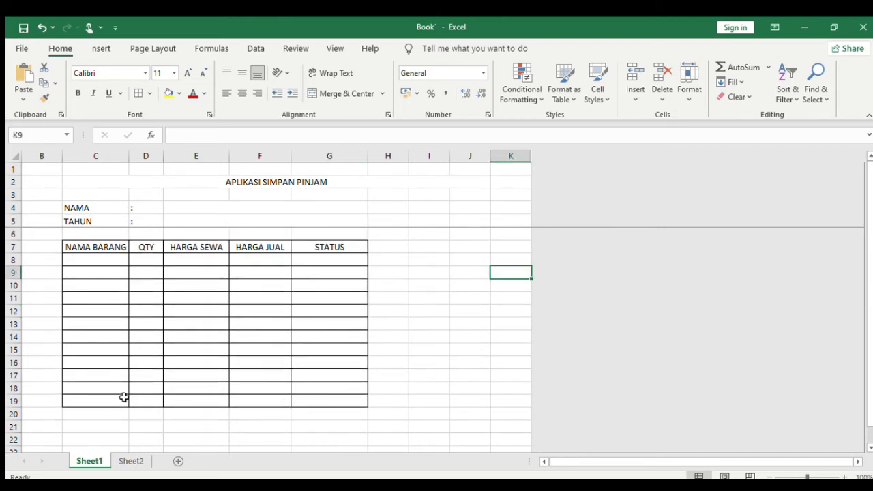
Enter the label "BESAR KEUNTUNGAN" in cell C22 below the item table
scroll(124, 397, "down", 2)
scroll(105, 403, "up", 2)
scroll(123, 392, "down", 2)
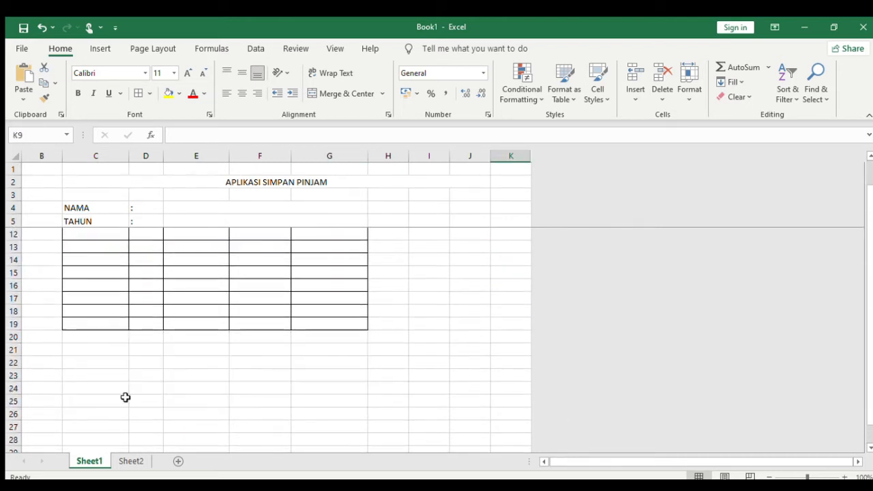
left_click(93, 362)
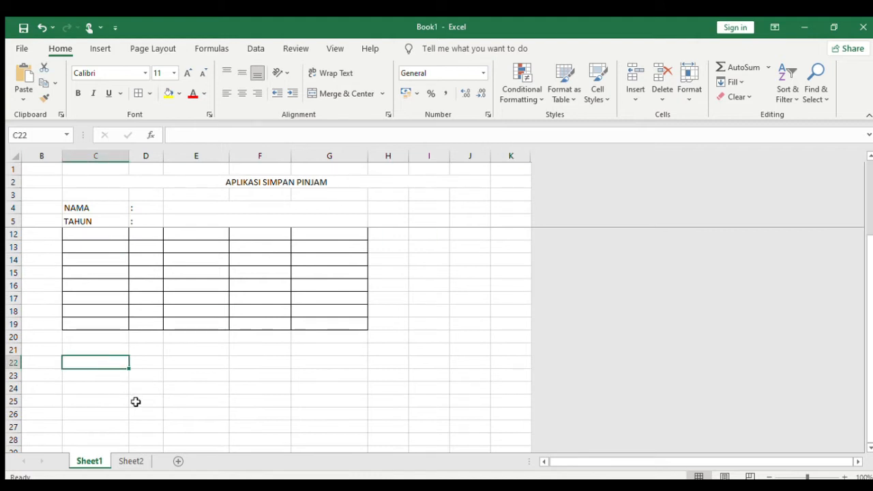
type("BESAT K")
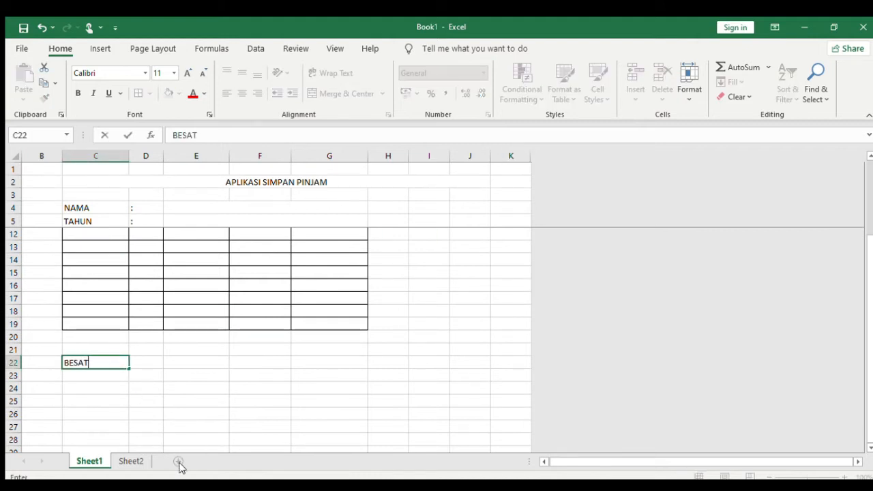
key("BackSpace")
key("BackSpace")
key("BackSpace")
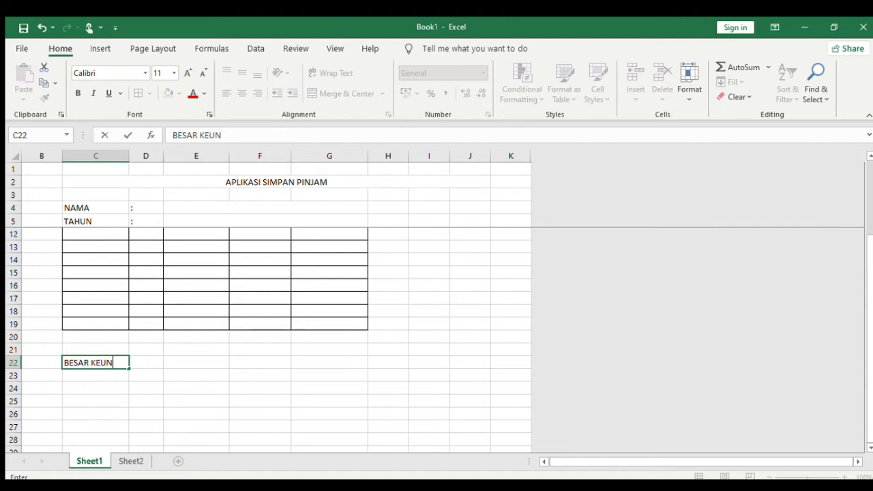
key("Return")
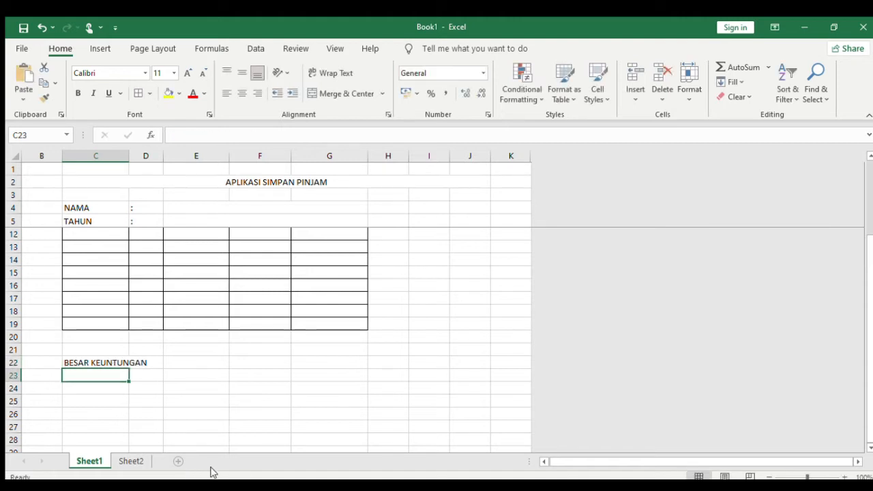
left_click(200, 359)
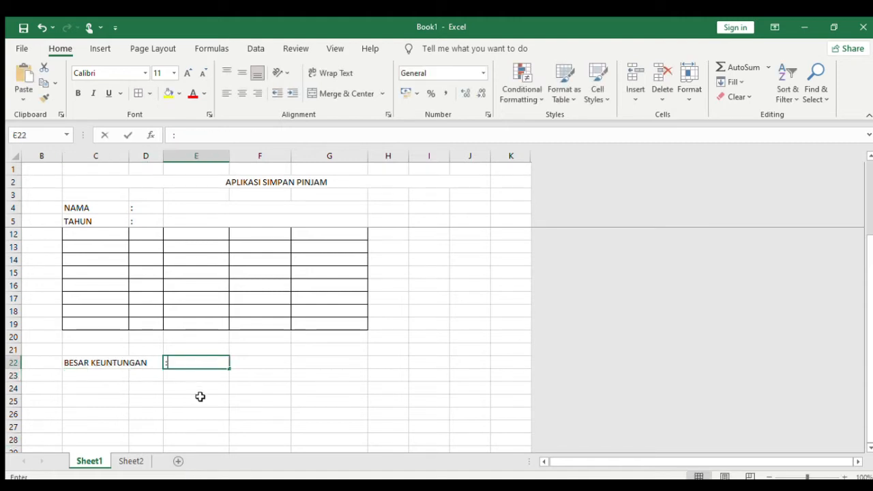
left_click(254, 386)
left_click(220, 360)
left_click(273, 361)
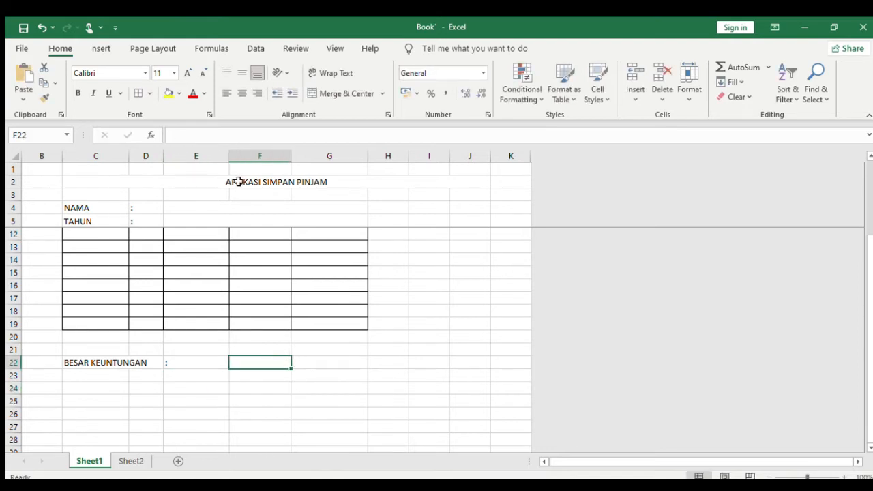
left_click(176, 361)
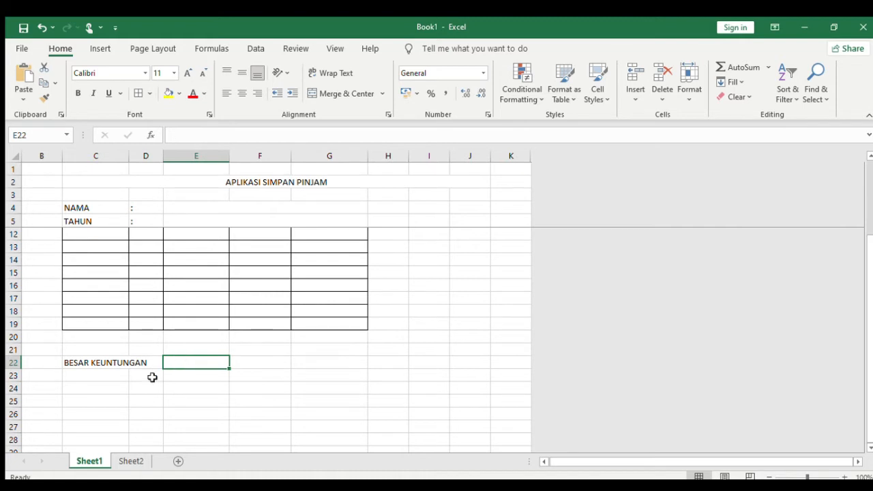
Enter the labels "JUMLAH BARANG YANG TERSEDIA" in C23 and "RATA RATA HARGA SEWA" in C24
left_click(95, 376)
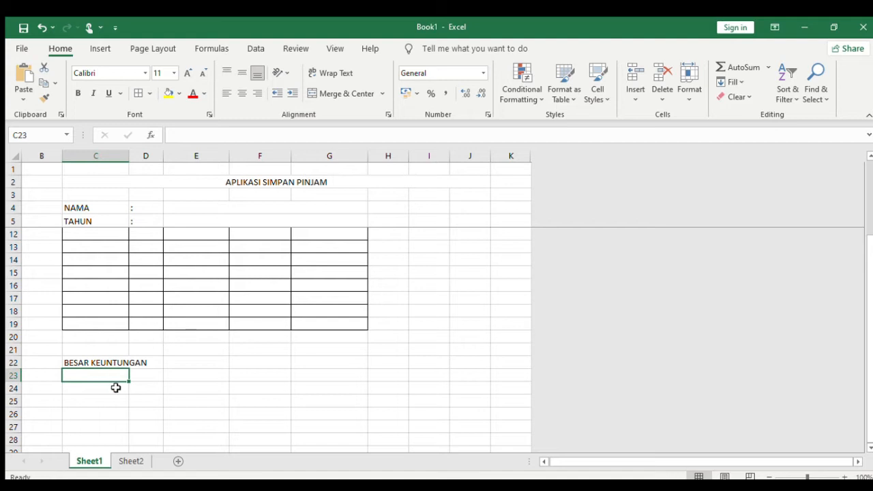
type("JUMLAH BARA")
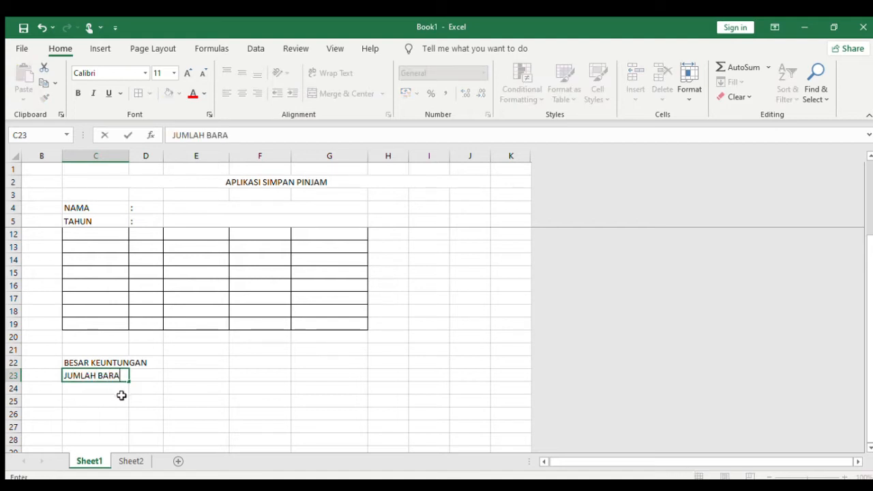
type("NG YANG TERSEDIA")
key("Return")
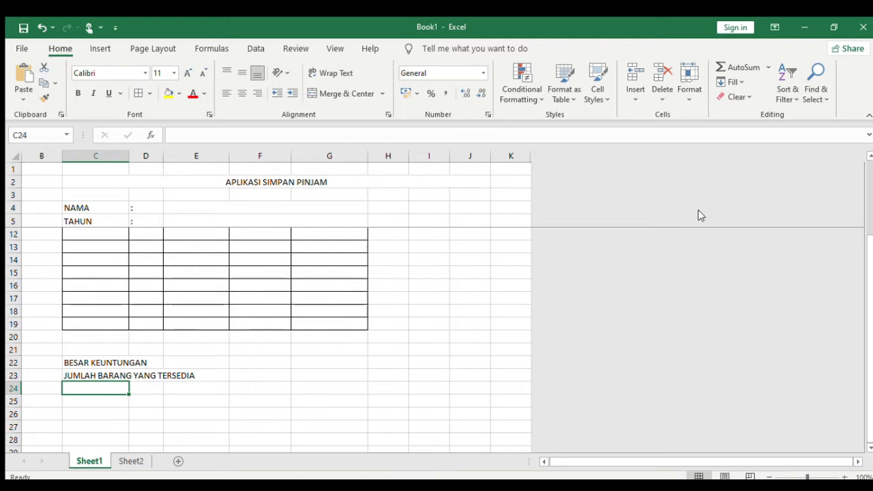
type("R")
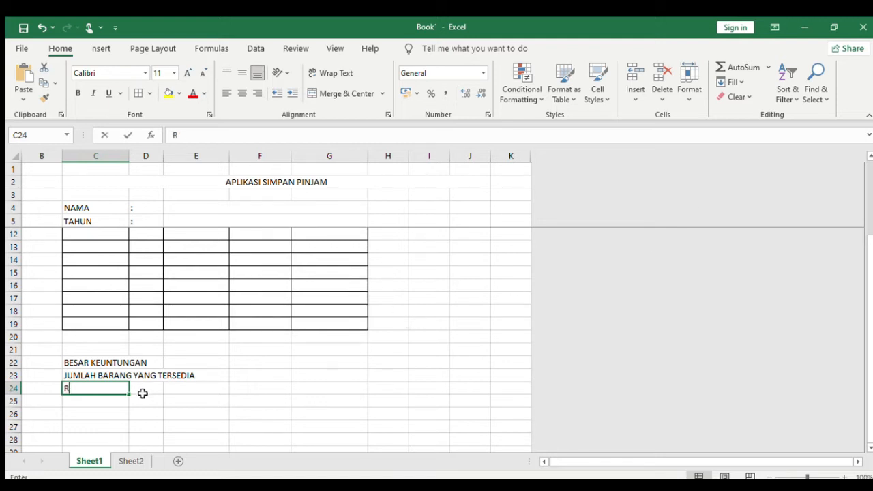
type("ATA RATA HARGA SEWA")
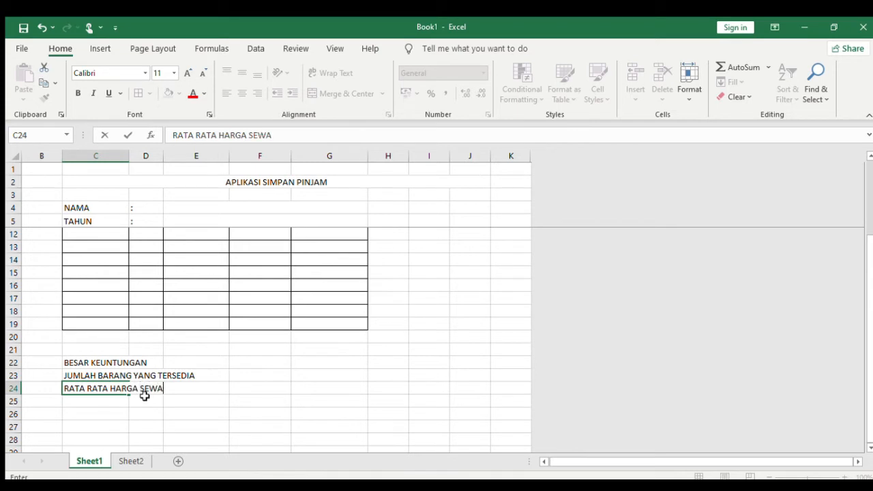
key("Return")
left_click_drag(269, 357, 269, 384)
left_click(349, 377)
left_click(290, 362)
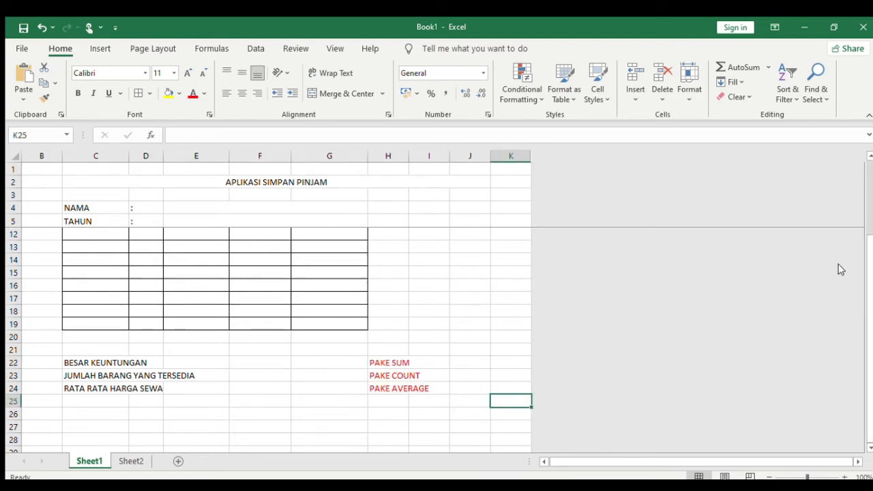
left_click_drag(430, 362, 80, 358)
left_click_drag(435, 378, 81, 376)
left_click_drag(438, 389, 77, 389)
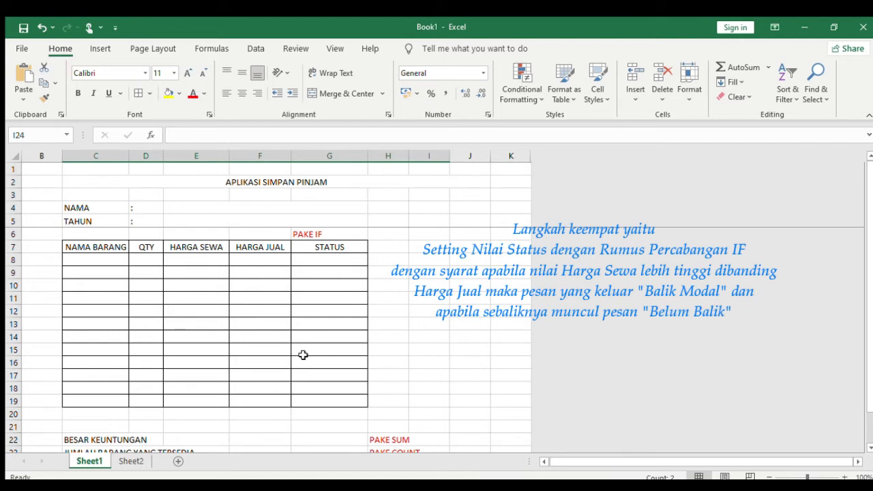
left_click_drag(349, 234, 343, 401)
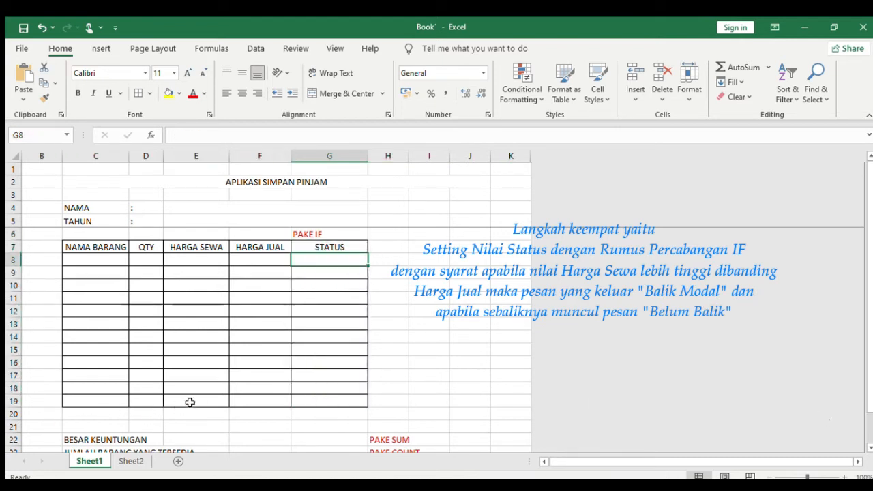
left_click(338, 157)
left_click(331, 232)
left_click_drag(331, 247, 331, 403)
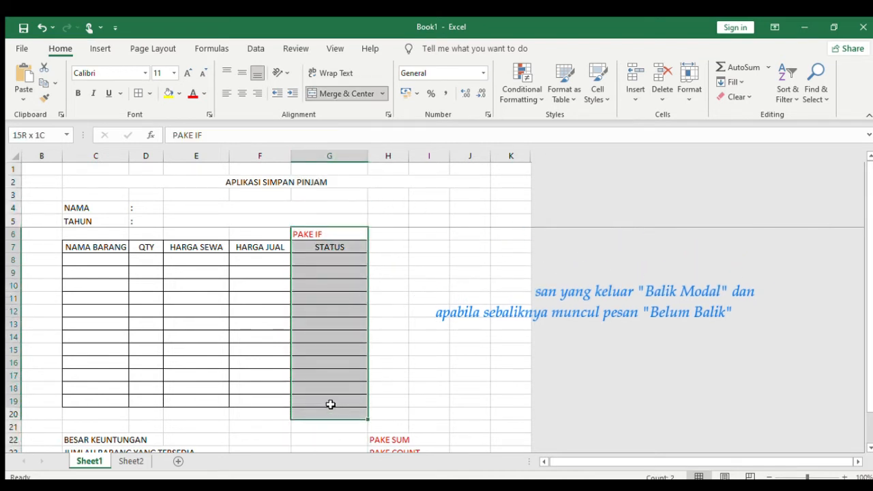
left_click(413, 261)
Start the STATUS formula in G8 with =IF(E8>F8; and "BALIK MODAL" as the result when the condition is true
left_click(336, 260)
type("=IF(")
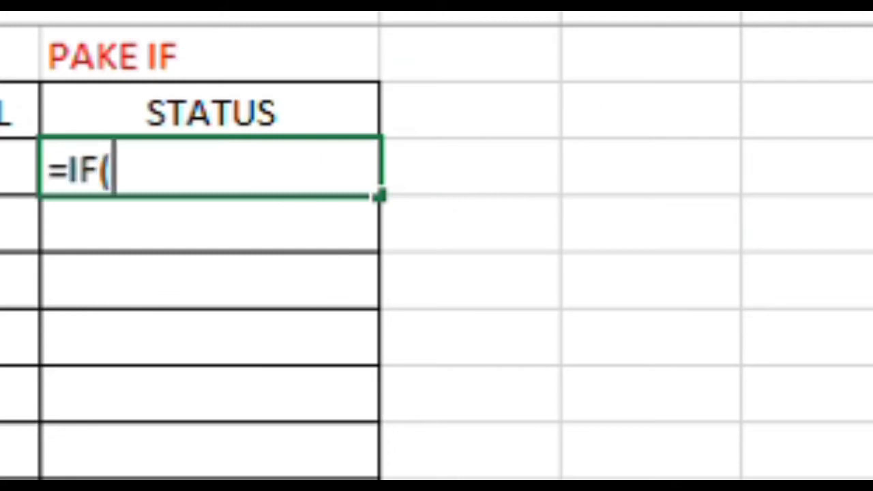
type("E8>")
key("Left")
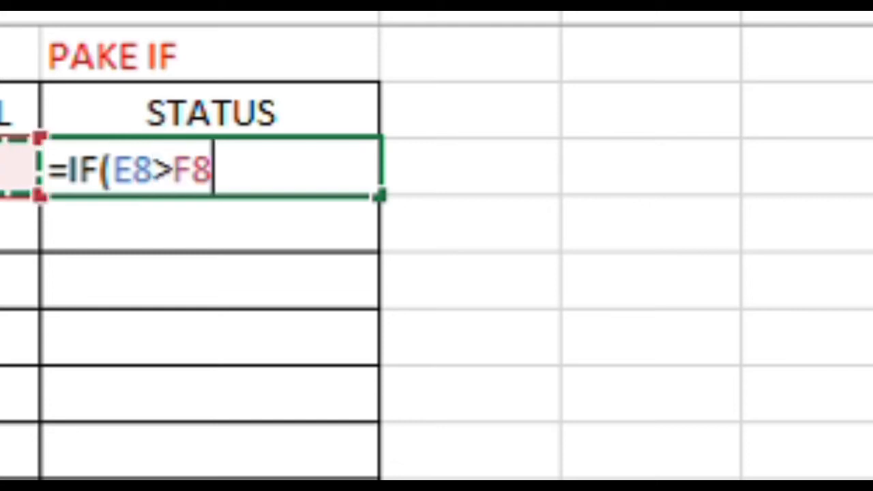
type(";")
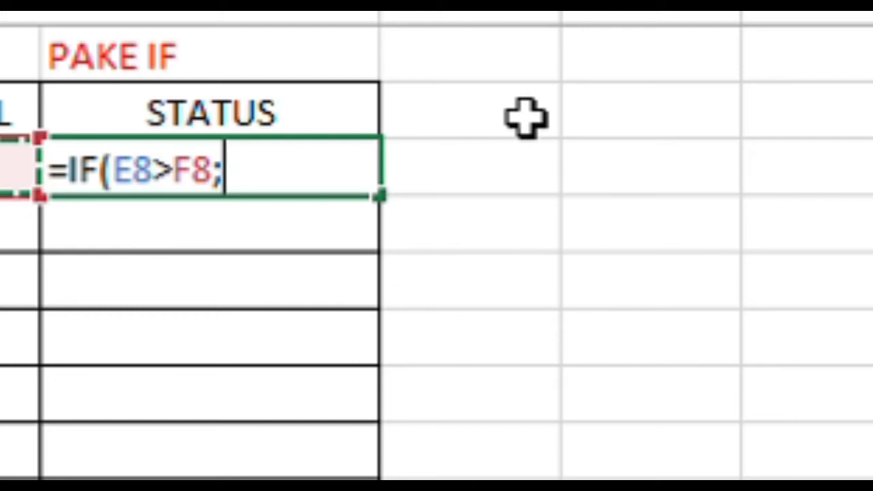
type("\"\"")
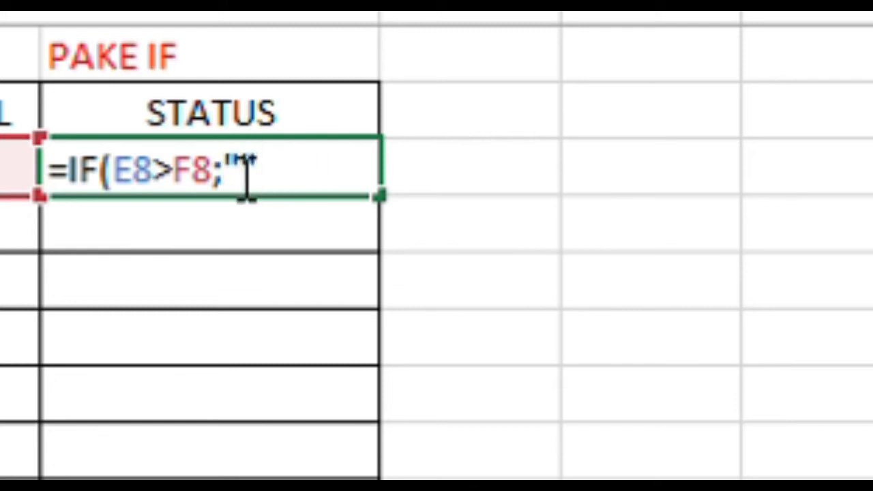
key("Left")
type("B")
key("BackSpace")
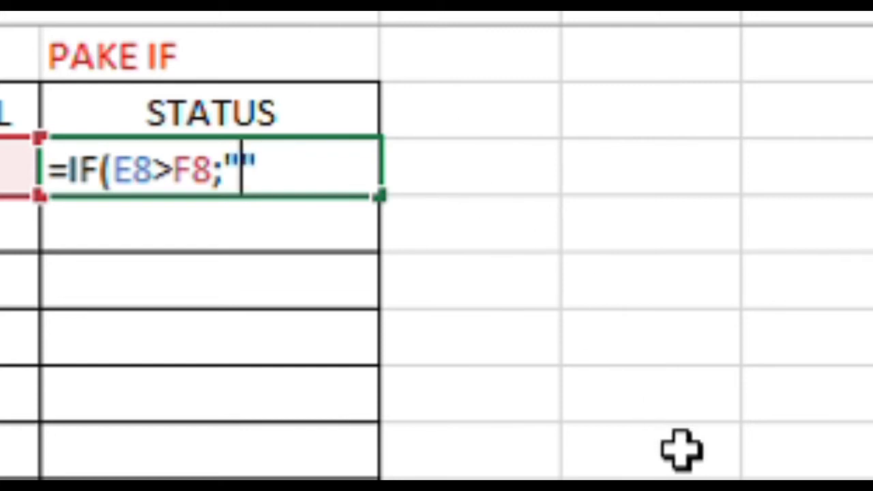
type("BALIK")
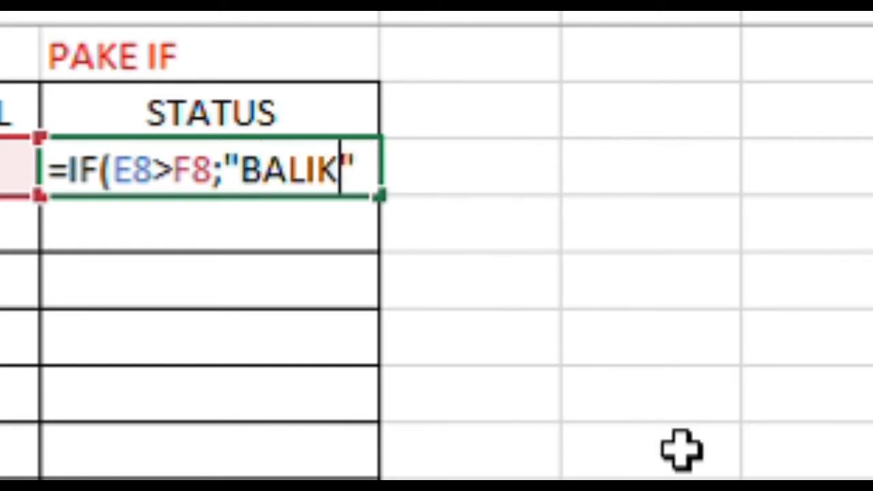
type(" MODAL")
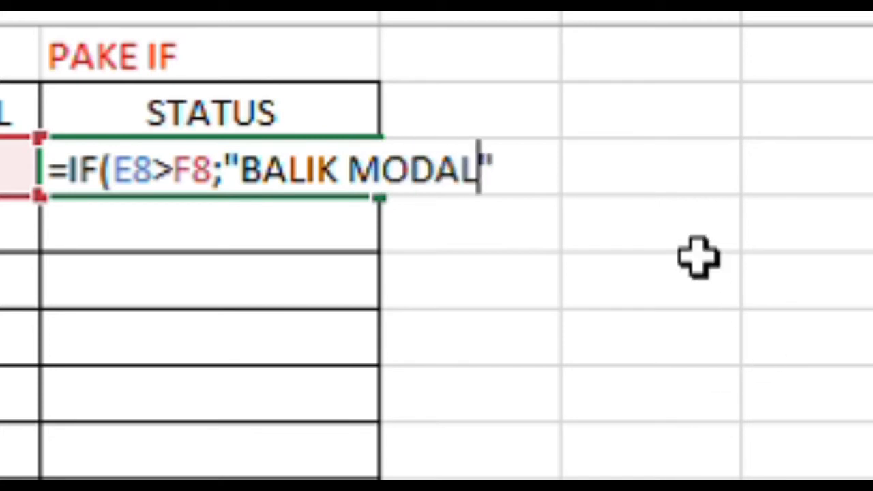
Complete the IF formula in G8 with "BELUM BALIK" as the result when the condition is false
left_click(505, 171)
type(";")
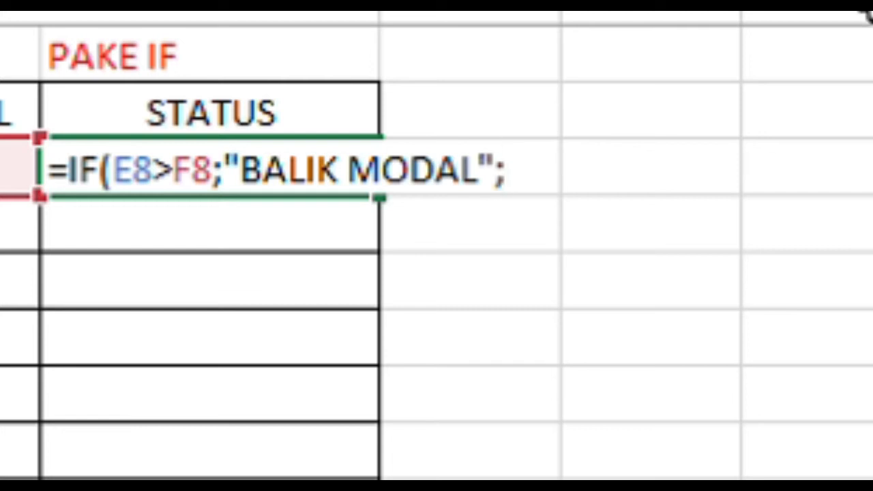
type("\"\"")
key("Left")
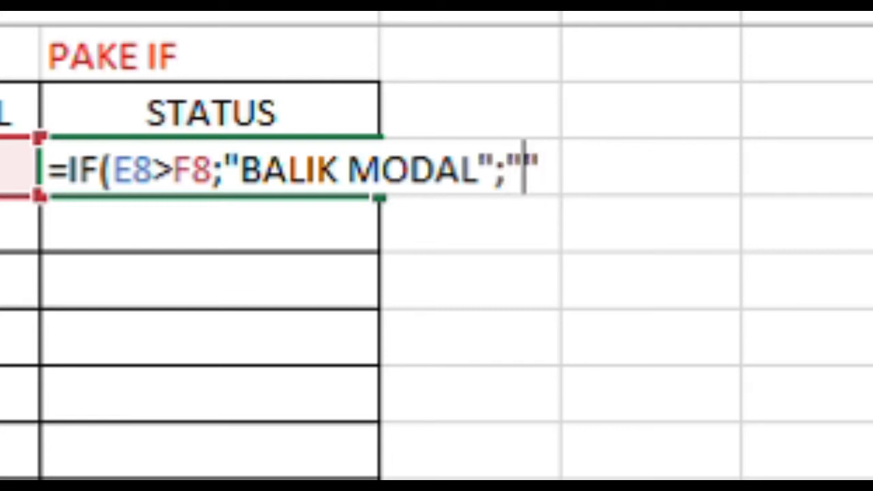
type("BELUM ")
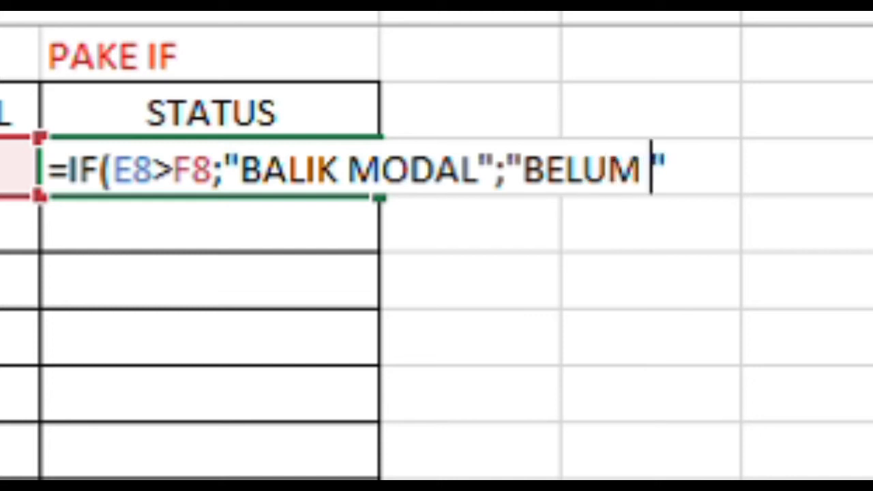
type("BALIK")
left_click(768, 169)
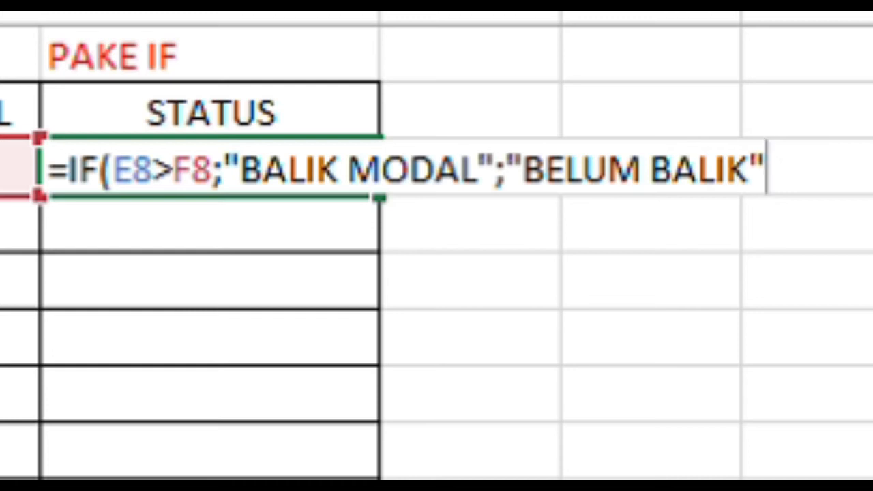
type(")")
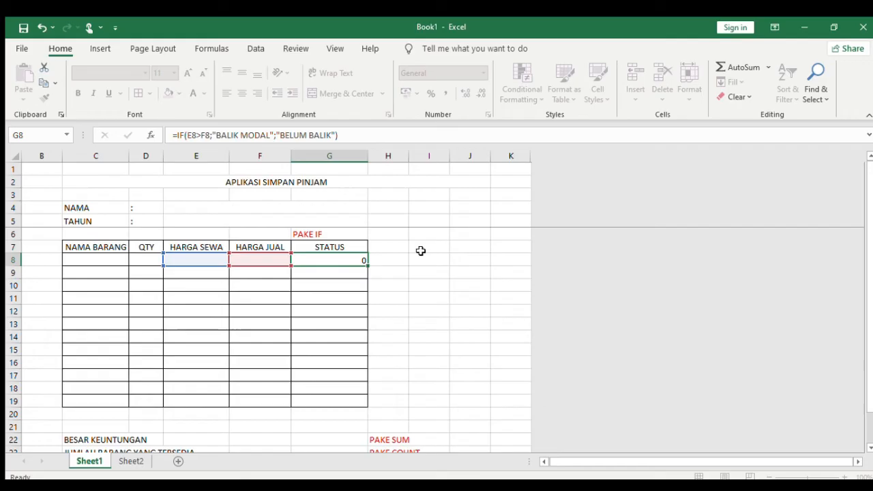
key("Return")
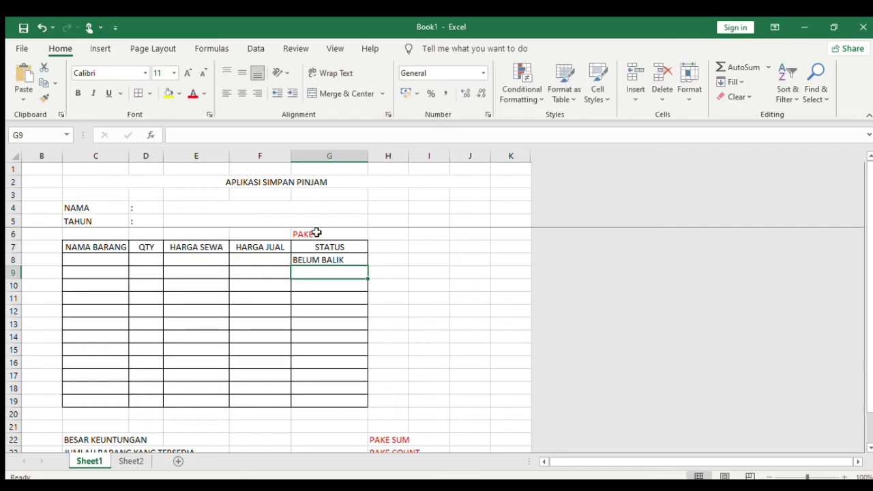
left_click(108, 261)
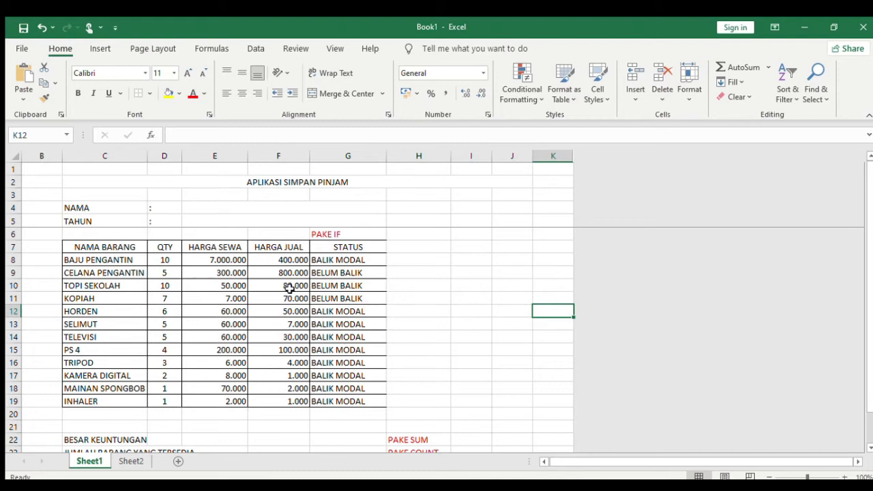
left_click_drag(133, 260, 140, 402)
left_click_drag(179, 259, 171, 401)
left_click_drag(234, 260, 237, 400)
left_click_drag(285, 261, 294, 402)
Fill the table heading cells C7:G7 with light green
left_click_drag(93, 250, 347, 246)
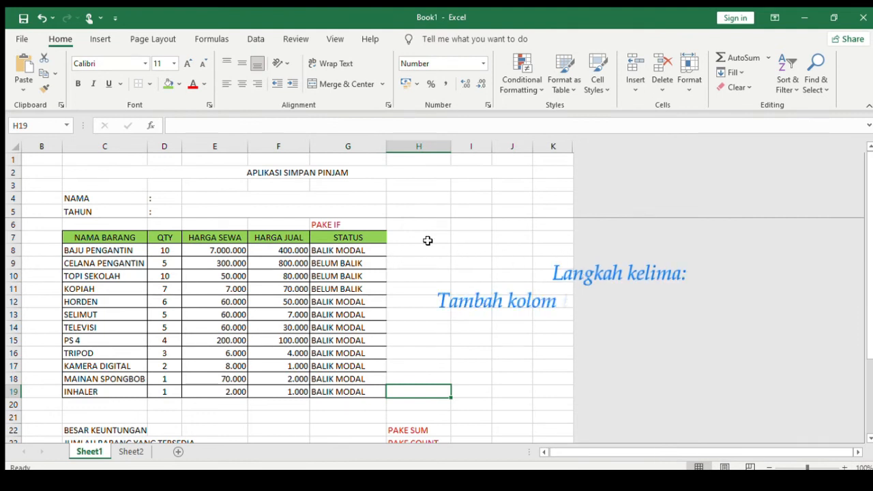
Add the column heading "KEUNTUNGAN" in H7, next to STATUS
left_click(427, 239)
type("KEUN")
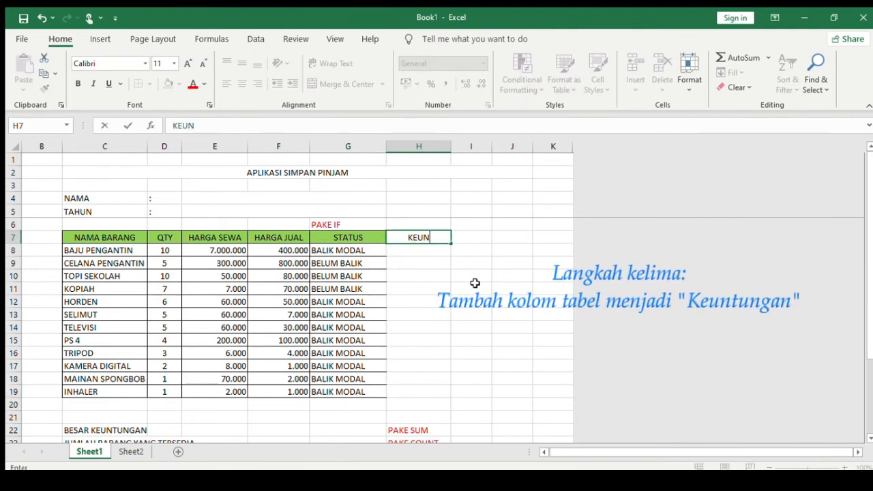
type("TUNG")
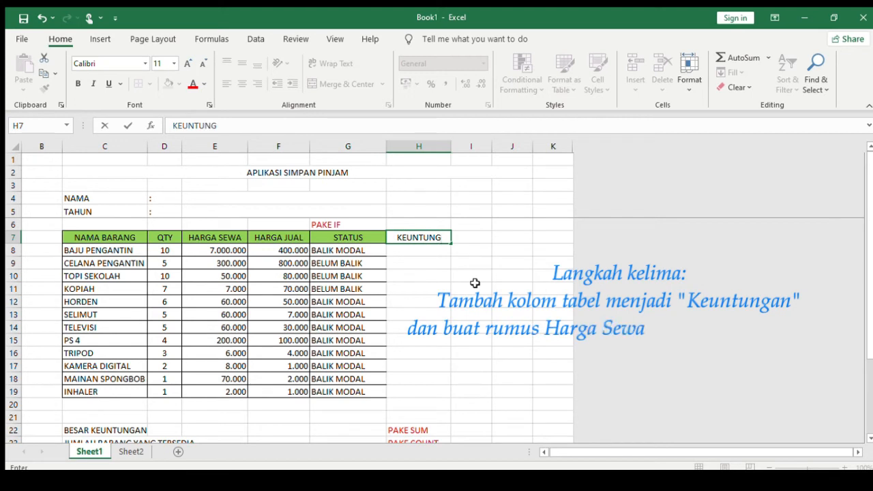
type("AN")
key("Return")
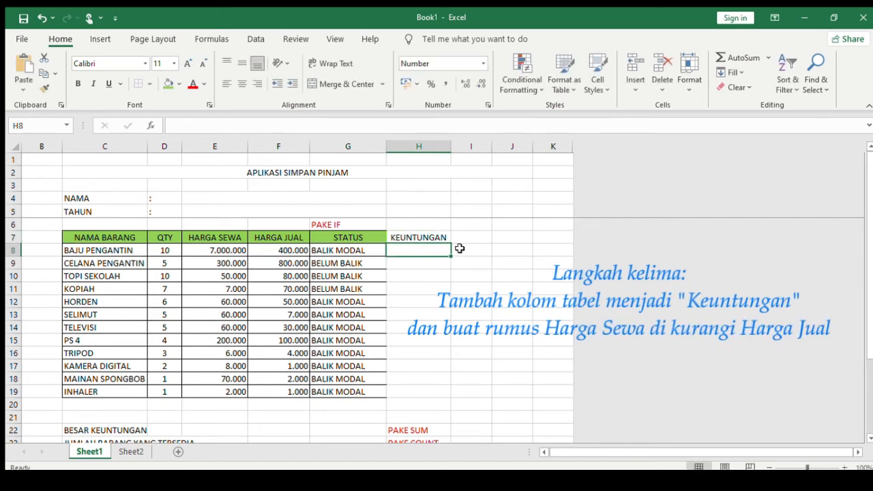
Calculate each item's profit by entering =E8-F8 in H8 and copying the formula down to H19
type("=")
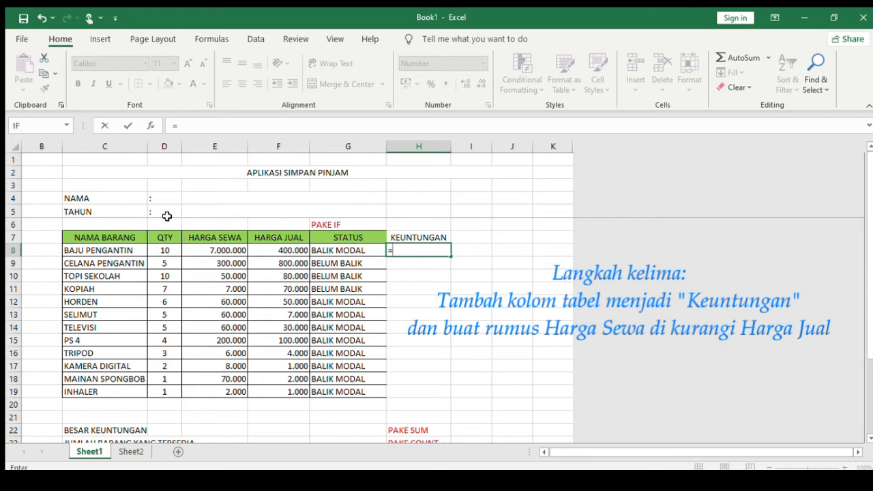
left_click(240, 250)
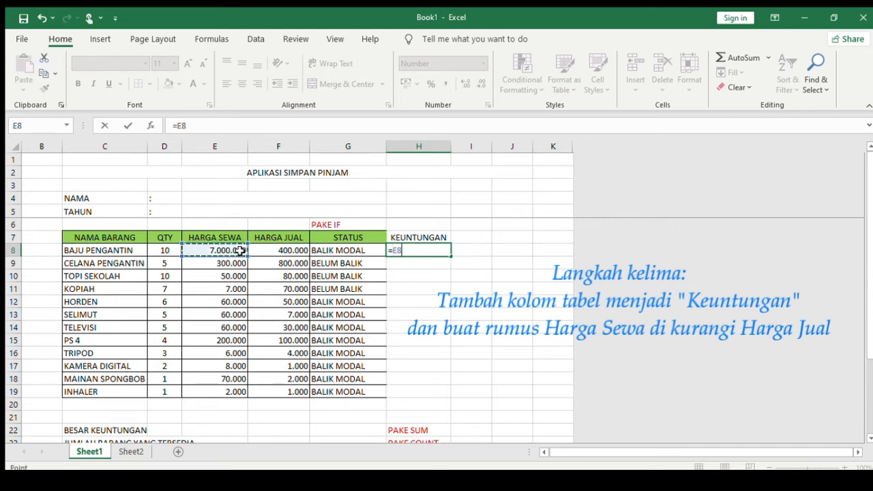
type("-")
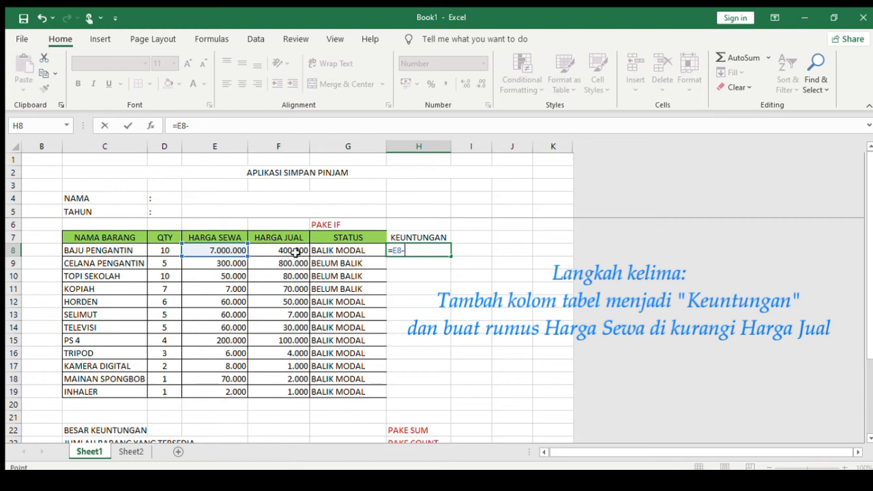
left_click(295, 252)
key("Return")
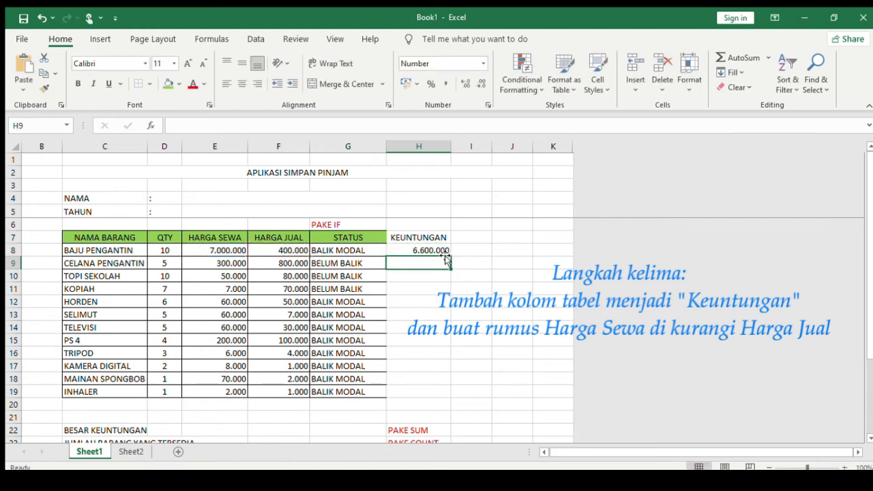
left_click(450, 252)
left_click_drag(450, 257, 447, 398)
left_click(507, 250)
Apply borders to the KEUNTUNGAN column H7:H19 and fill its heading with the same light green as the other headings
left_click_drag(421, 250, 426, 393)
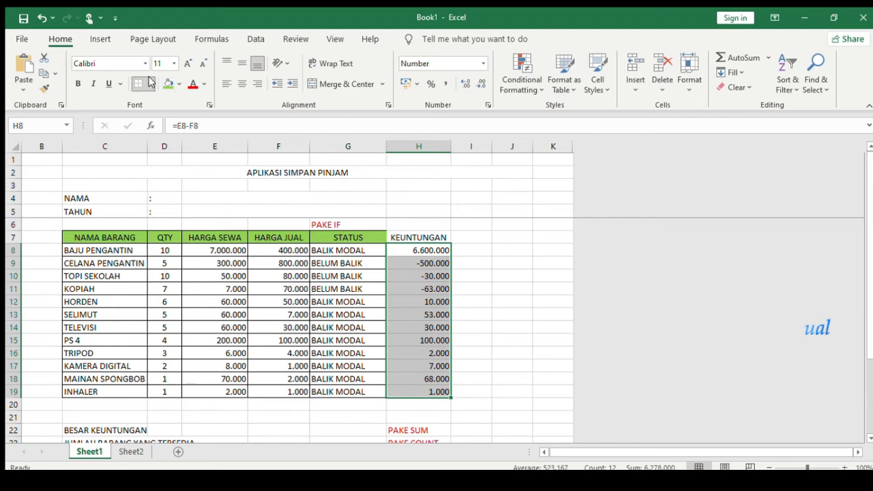
left_click(436, 236)
left_click(171, 83)
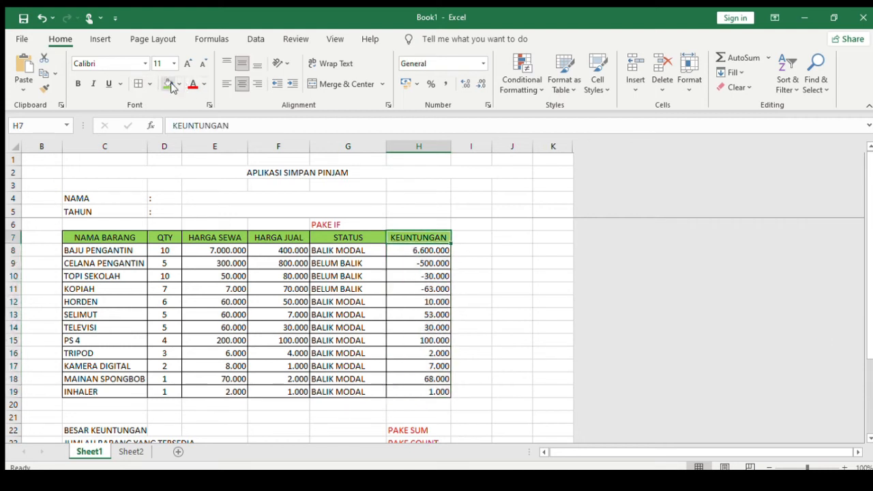
left_click(489, 260)
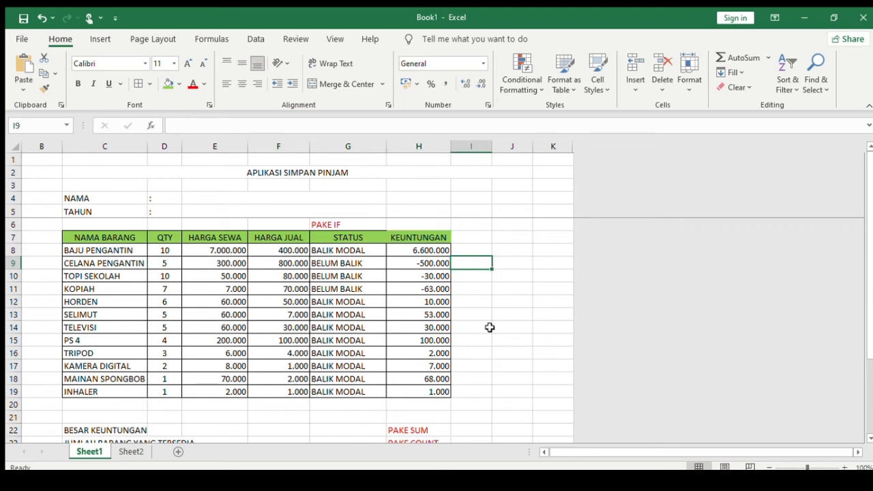
left_click(435, 236)
left_click(479, 276)
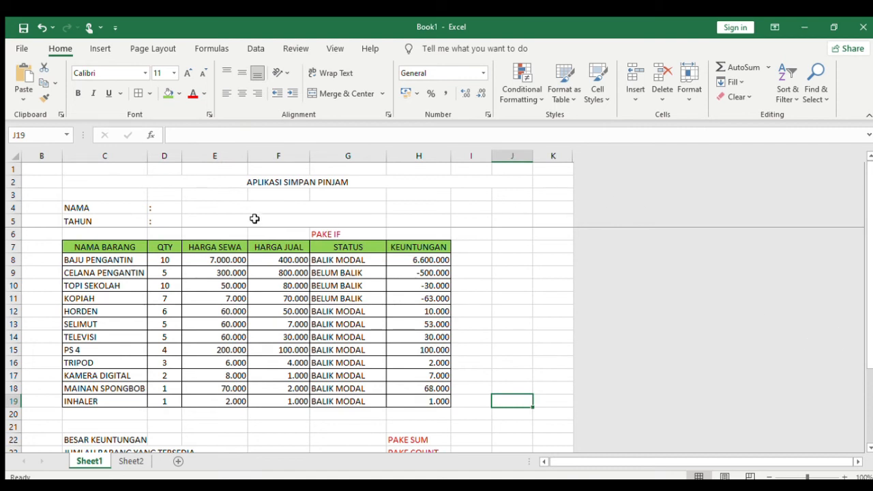
Enter =SUM(H8:H19) in G22 to total the profits for BESAR KEUNTUNGAN
scroll(450, 279, "down", 2)
scroll(487, 304, "up", 2)
scroll(442, 350, "down", 2)
left_click(278, 366)
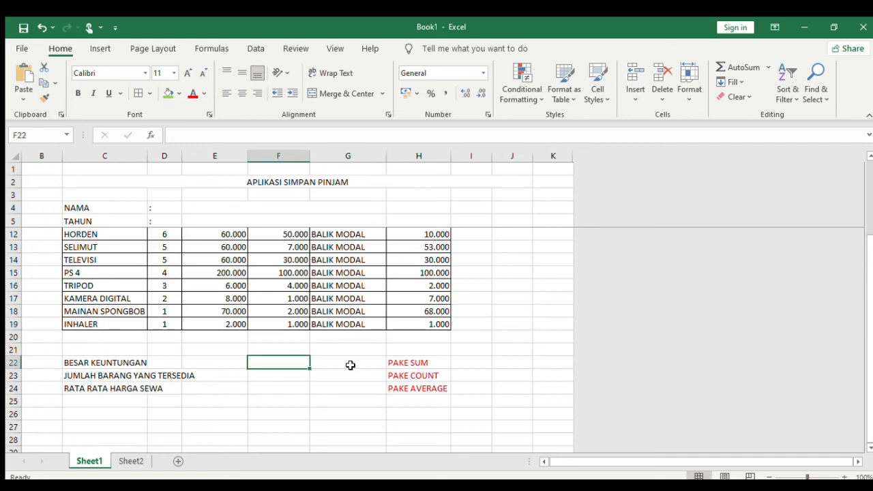
left_click(349, 366)
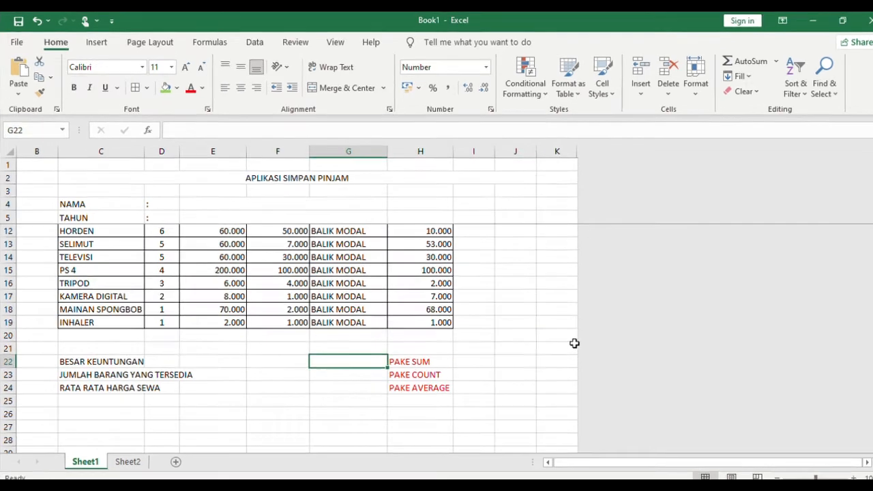
type("=SUM(")
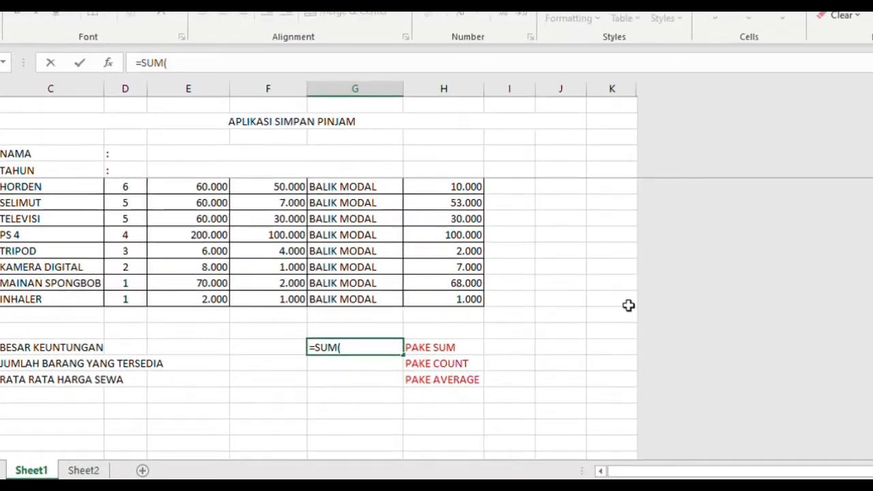
scroll(628, 306, "up", 2)
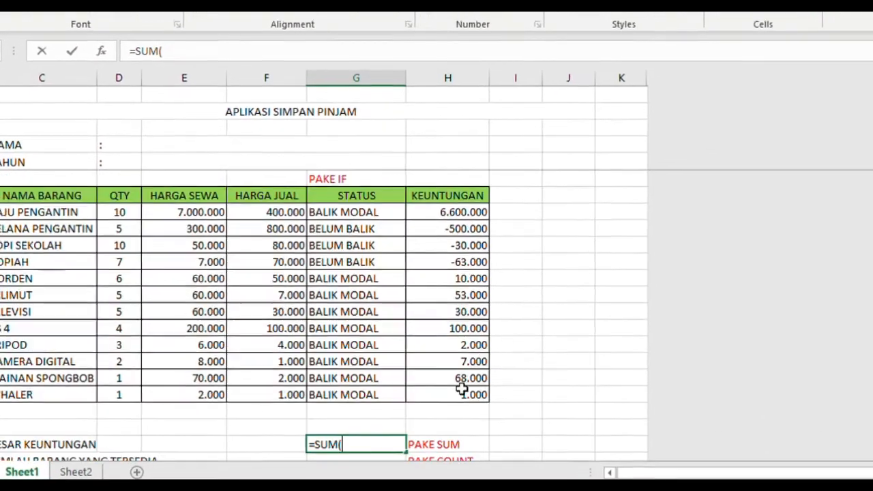
left_click_drag(489, 189, 482, 391)
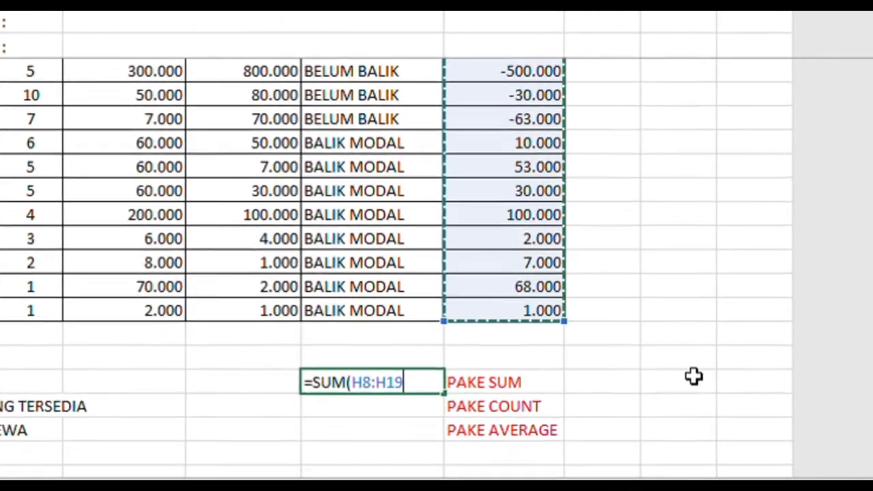
type(")")
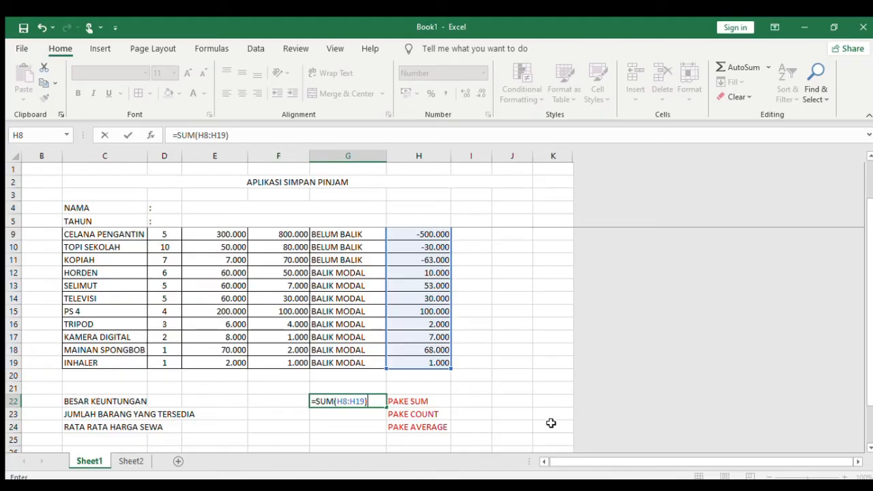
key("Return")
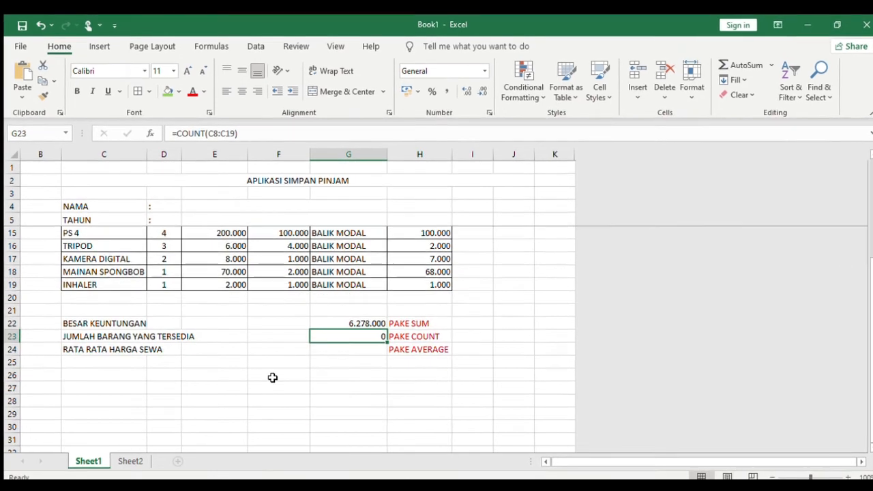
Clear the COUNT formula from G23 in the JUMLAH BARANG YANG TERSEDIA row
key("Delete")
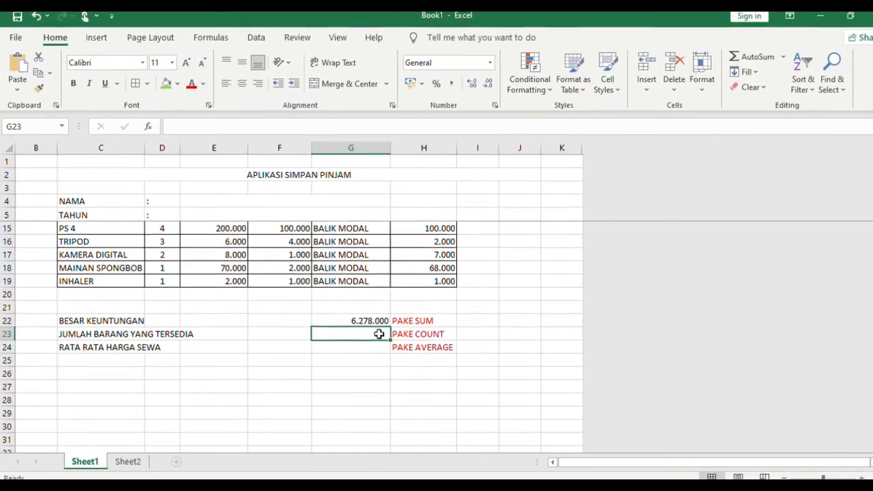
scroll(529, 349, "up", 3)
scroll(536, 346, "down", 1)
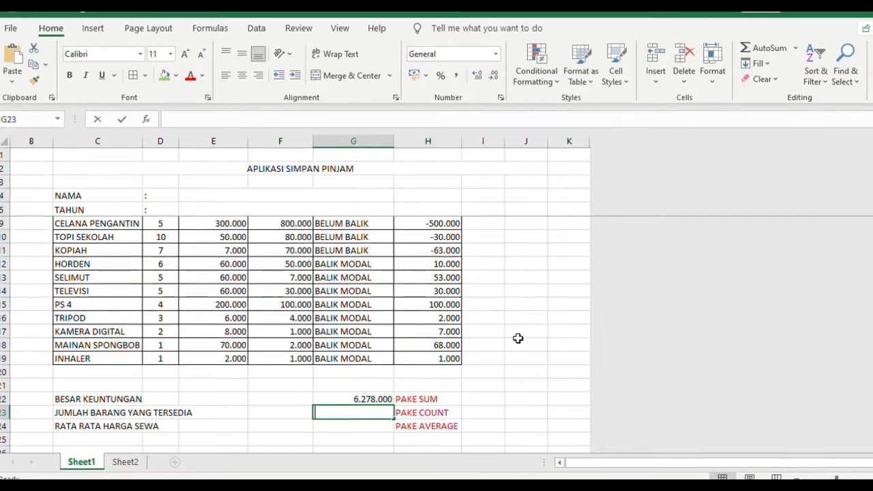
Enter =COUNT(D8:D19) in G23 for the JUMLAH BARANG YANG TERSEDIA row
type("=")
scroll(452, 292, "up", 1)
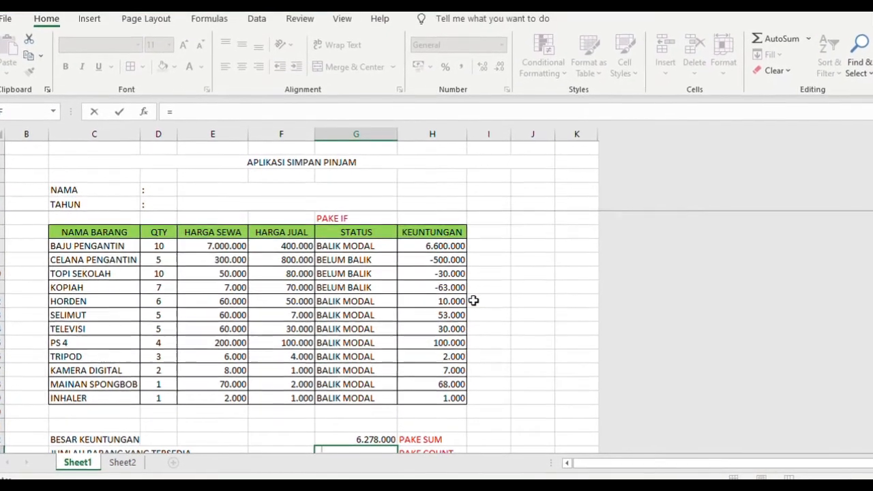
scroll(393, 292, "down", 2)
type("COUNT(")
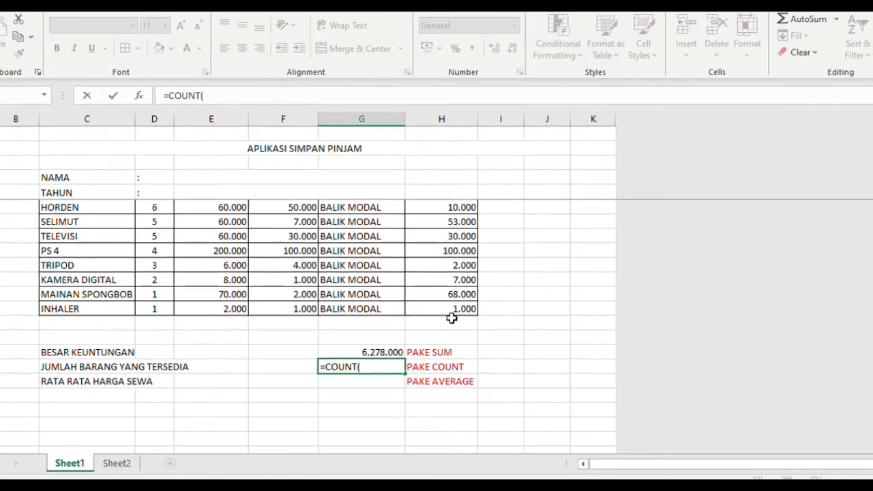
scroll(288, 238, "up", 2)
left_click_drag(153, 232, 146, 394)
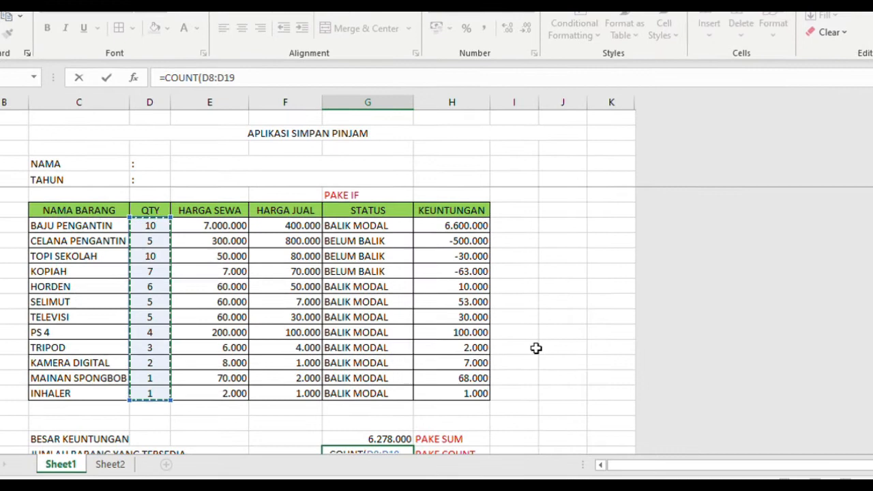
scroll(552, 332, "down", 2)
type(")")
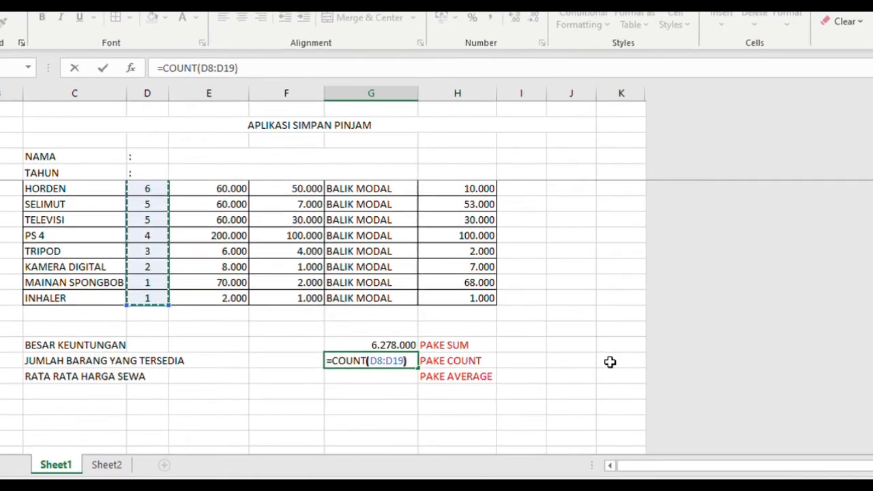
key("Return")
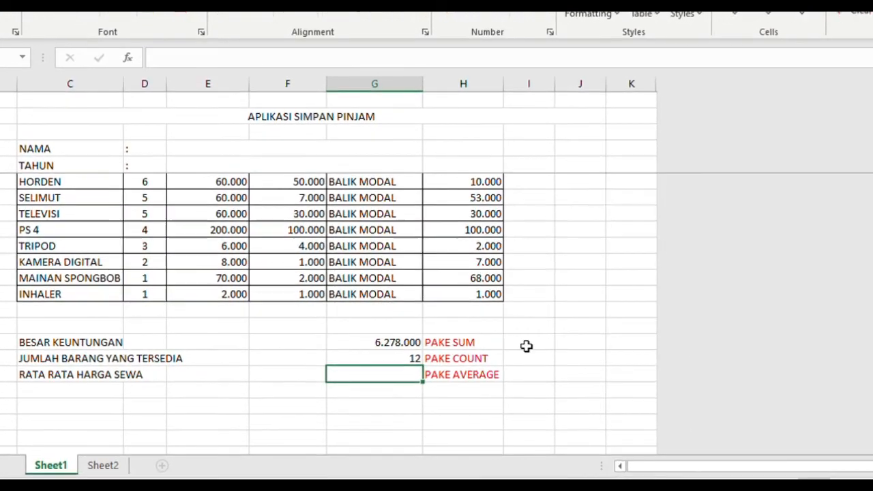
Enter =AVERAGE(E8:E19) in G24 to average the rental prices for RATA RATA HARGA SEWA
scroll(539, 418, "up", 2)
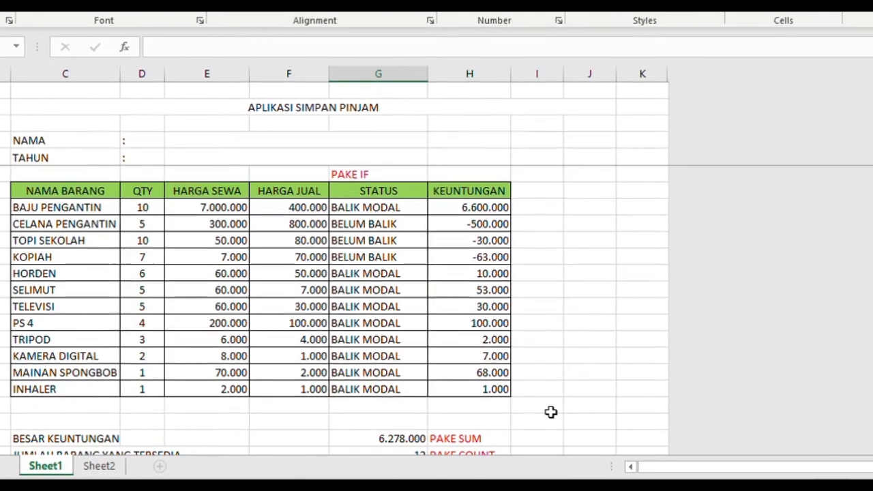
scroll(551, 412, "down", 2)
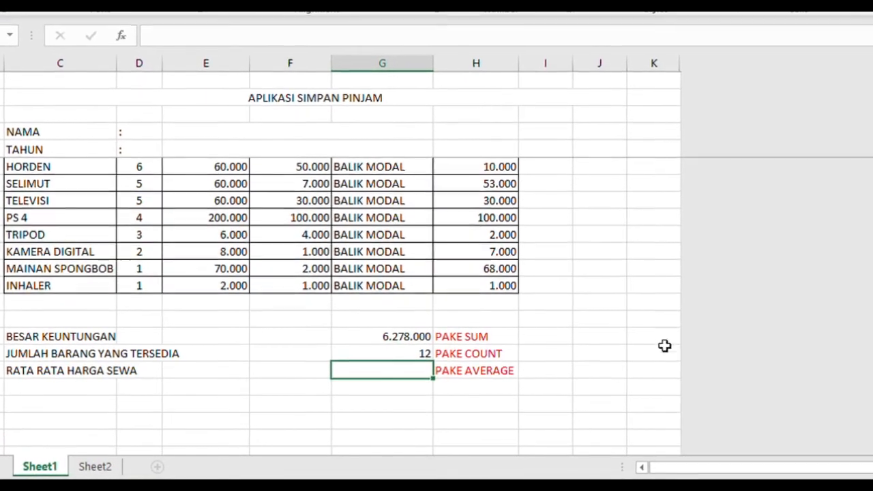
type("=")
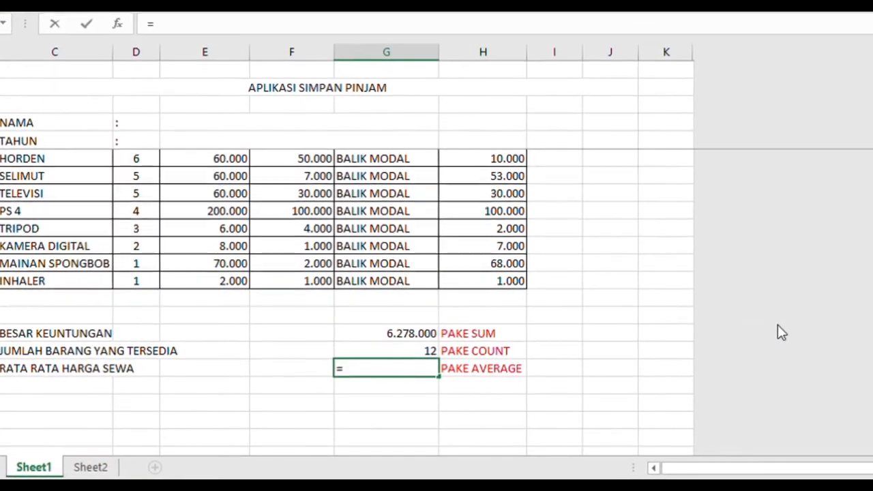
type("AVERAGE(")
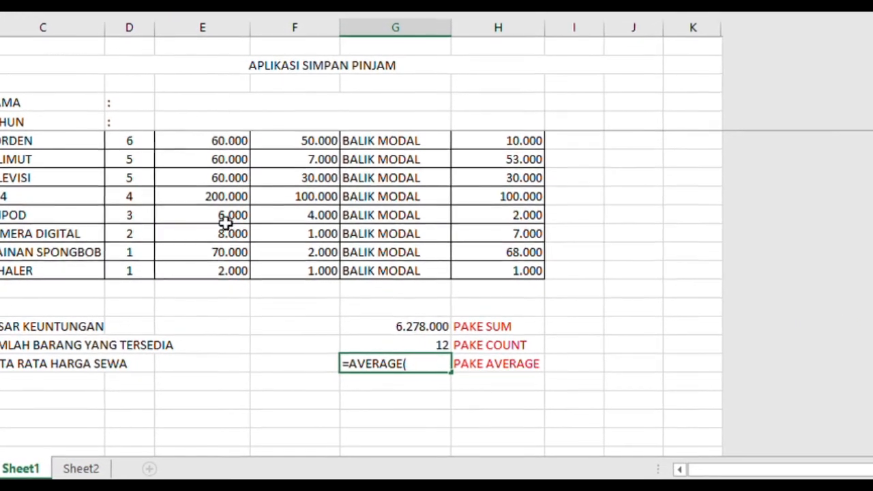
scroll(238, 214, "up", 2)
left_click_drag(235, 175, 235, 381)
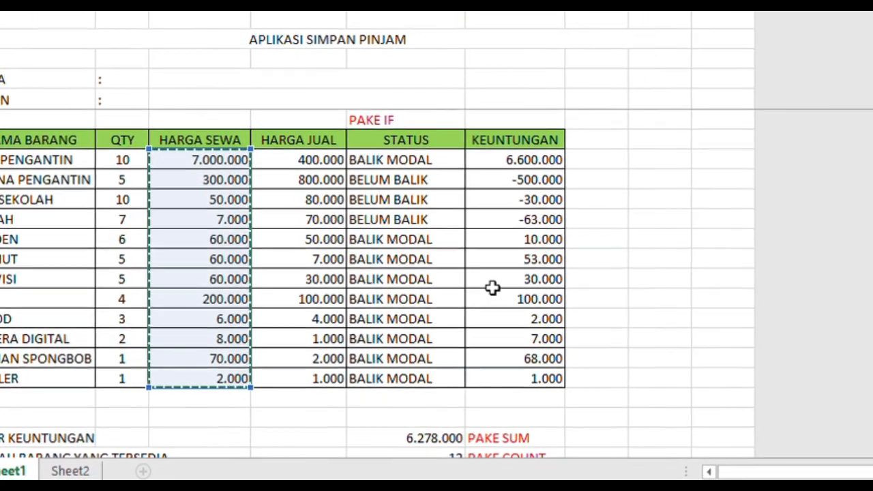
scroll(504, 286, "down", 2)
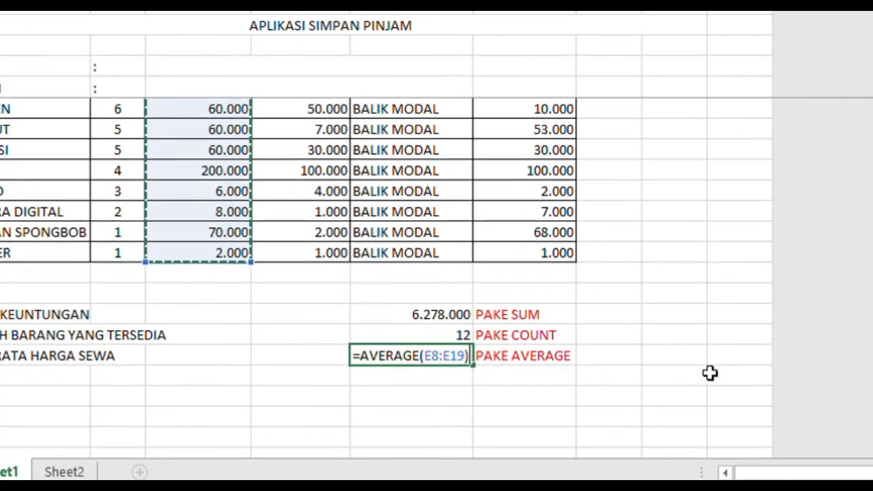
key("Return")
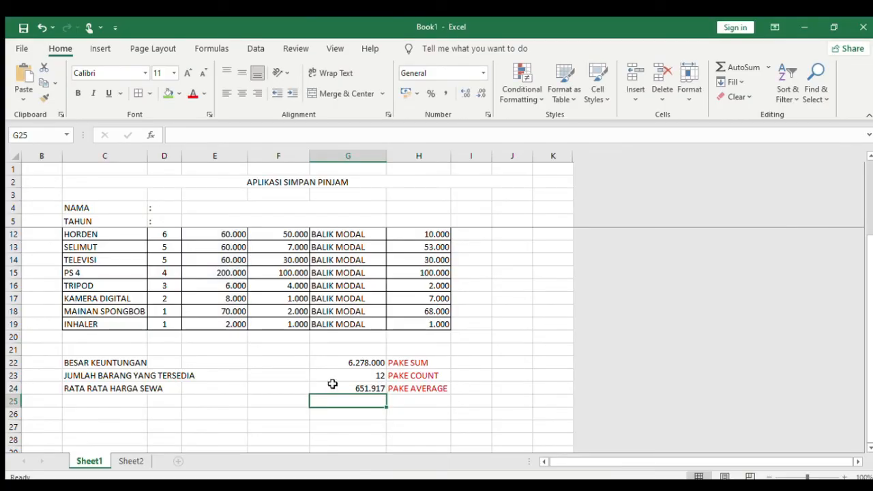
left_click_drag(441, 368, 359, 362)
left_click(511, 388)
left_click_drag(439, 377, 346, 386)
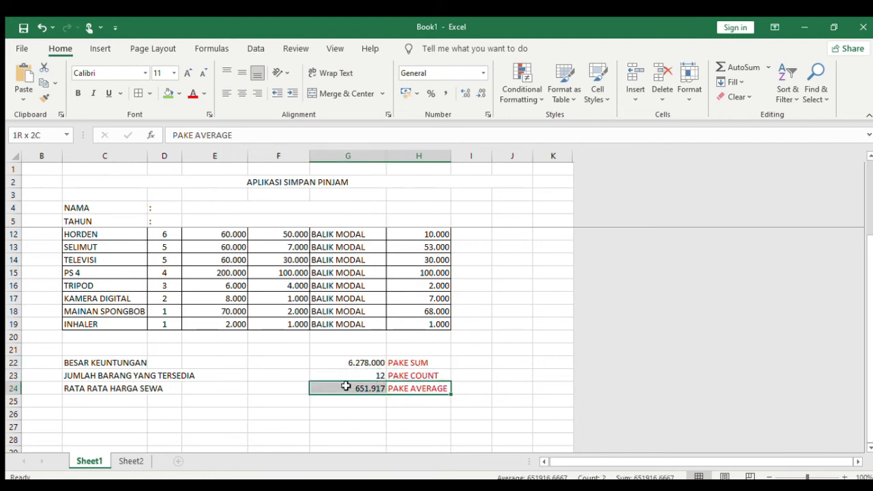
left_click_drag(491, 368, 511, 367)
scroll(444, 354, "up", 2)
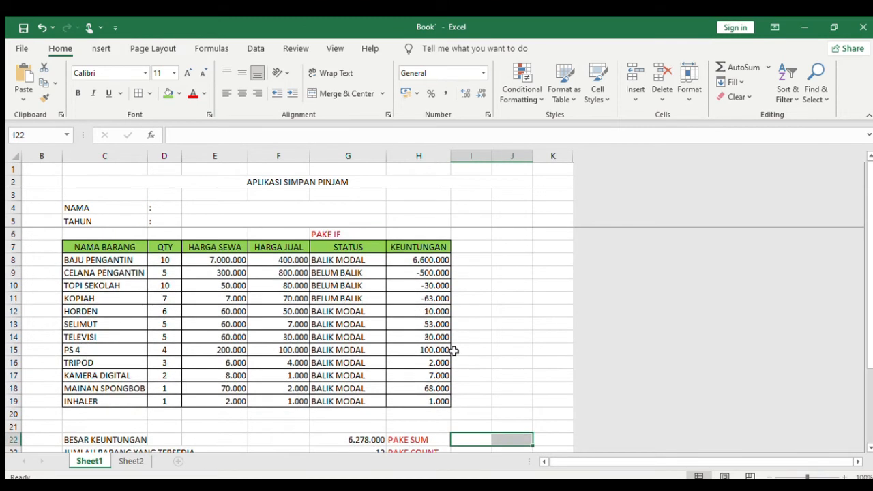
scroll(458, 348, "down", 3)
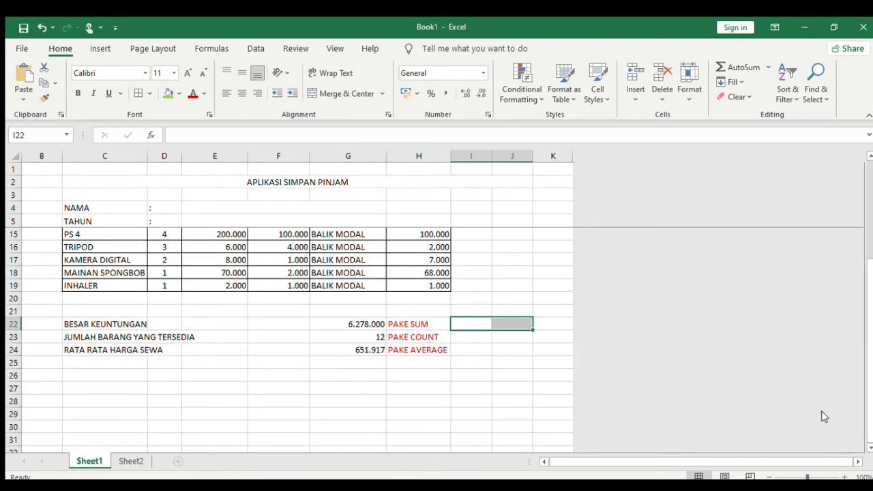
scroll(299, 253, "up", 3)
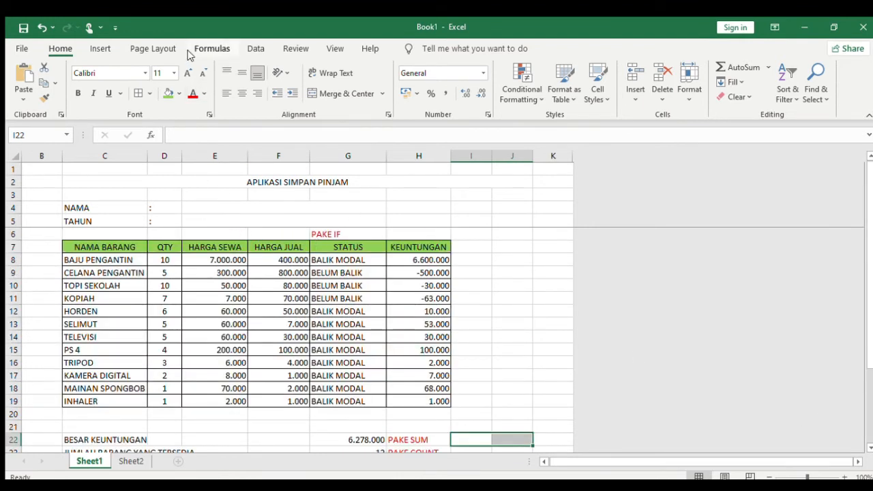
Draw a yellow-filled rectangle about 3.15 cm wide over columns I and J near row 3, and flatten it to about one row high
left_click(100, 49)
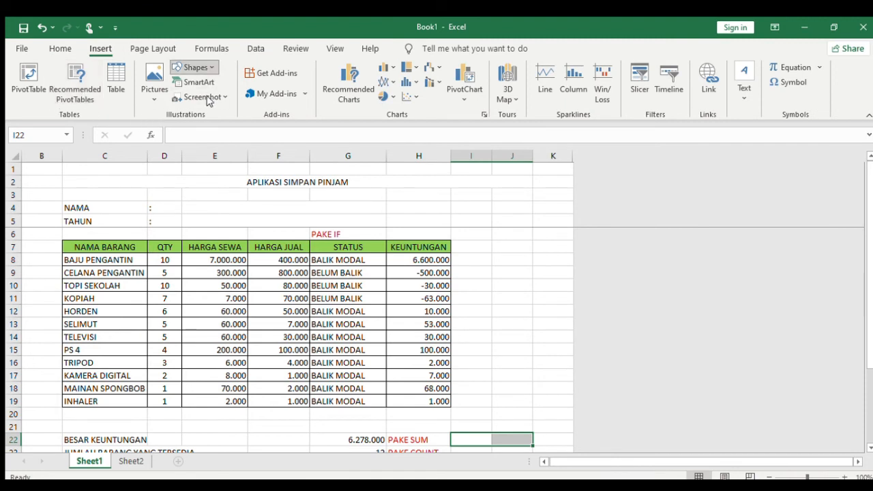
mouse_move(459, 187)
left_mouse_down()
mouse_move(528, 199)
mouse_move(537, 211)
left_mouse_up()
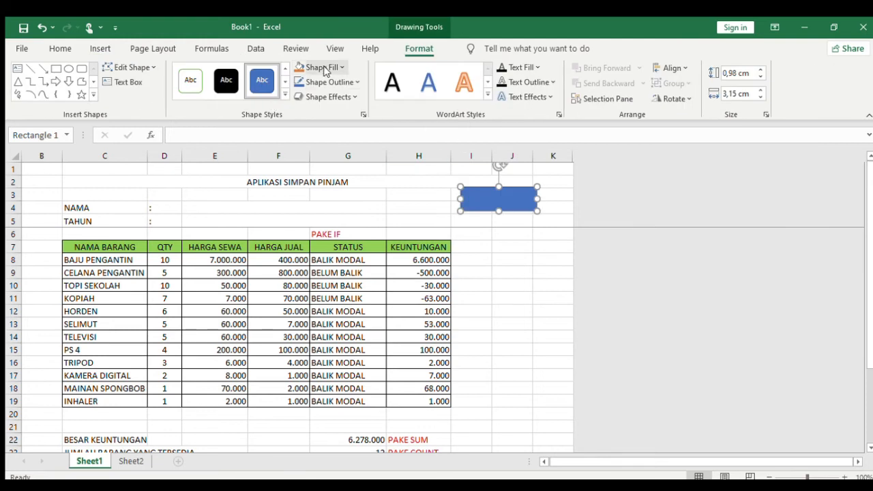
left_click(345, 206)
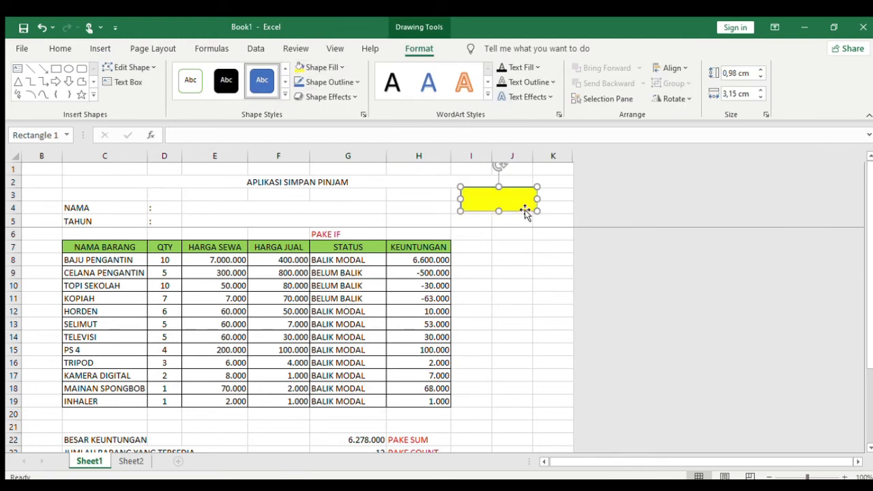
left_click_drag(502, 217, 509, 191)
Add a text box reading ISI WARNA KUNING below the yellow rectangle, wide enough to keep the text on one line
left_click(61, 52)
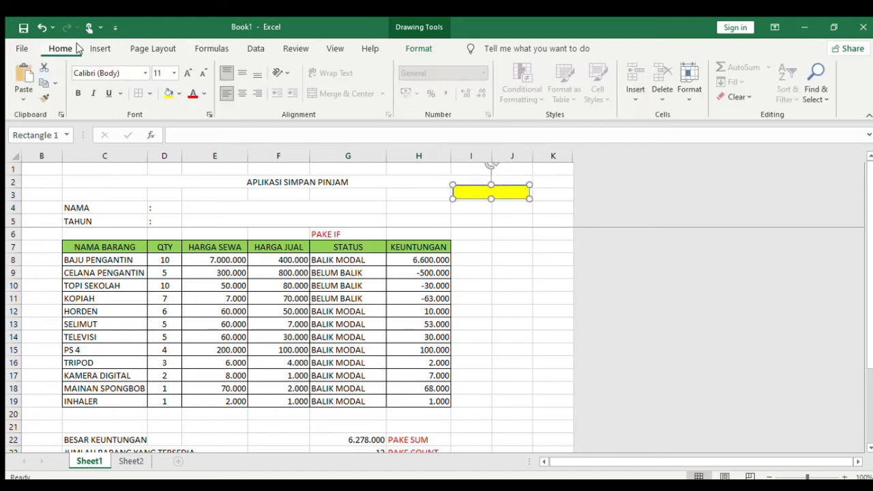
left_click(99, 49)
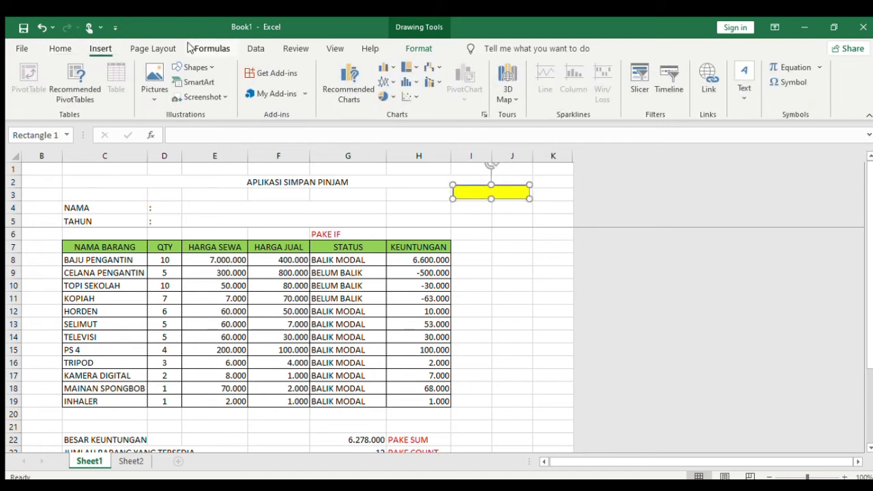
scroll(372, 73, "up", 1)
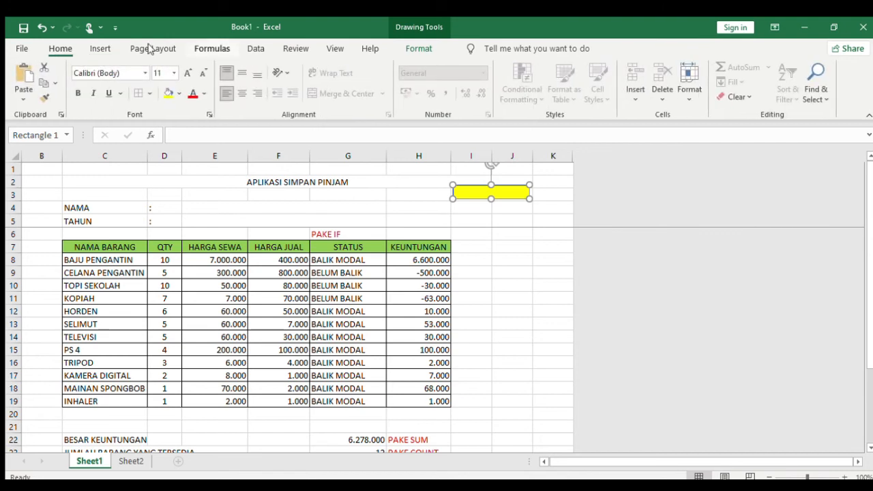
scroll(150, 49, "down", 1)
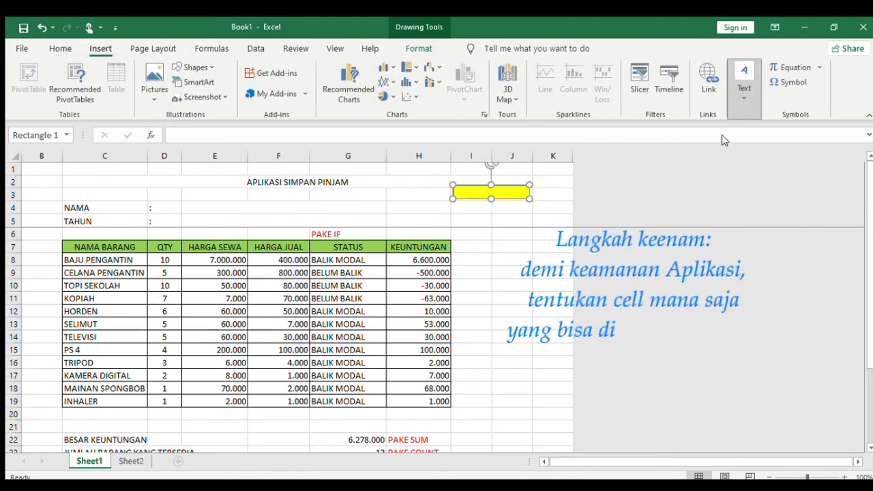
left_click(452, 204)
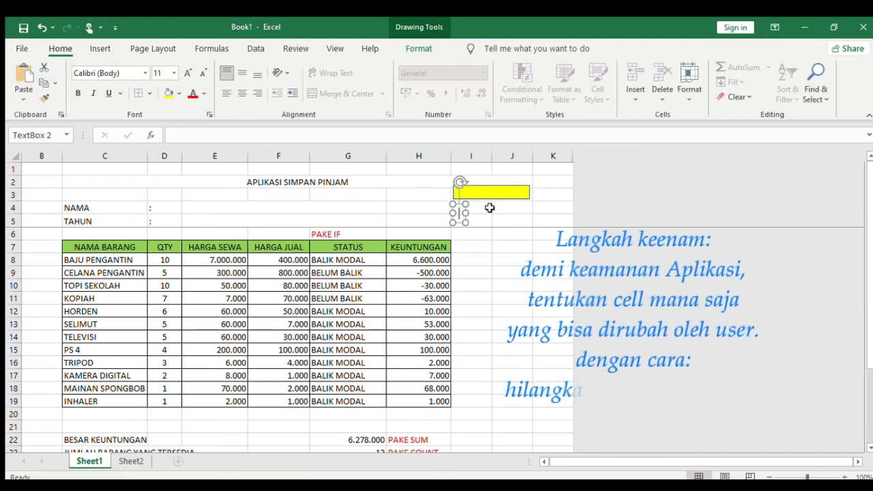
left_click_drag(468, 213, 537, 213)
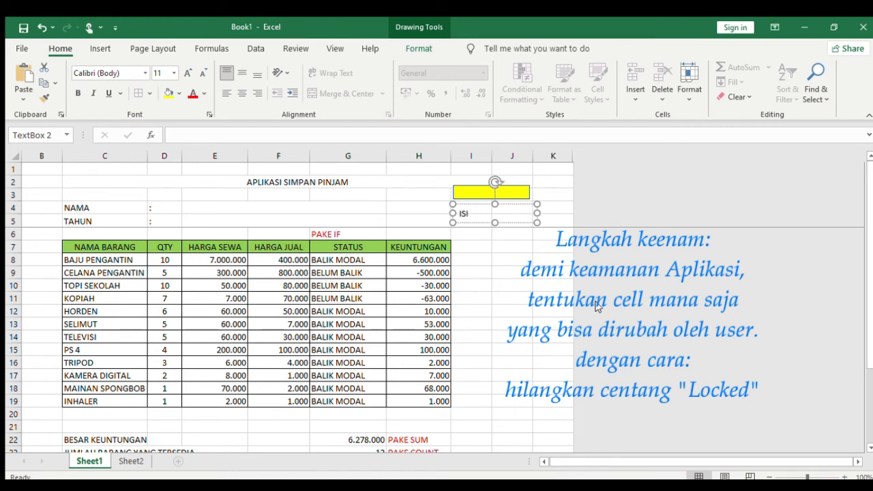
type("ISI WARNA KUNING")
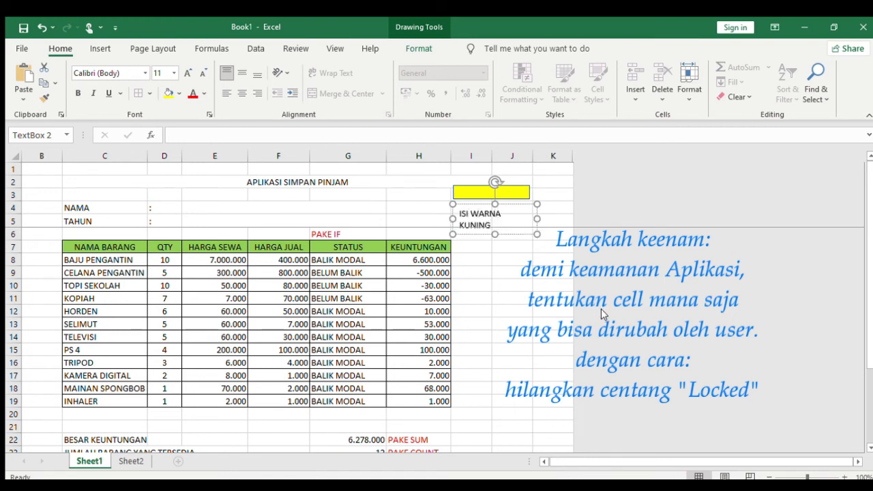
left_click_drag(540, 216, 552, 220)
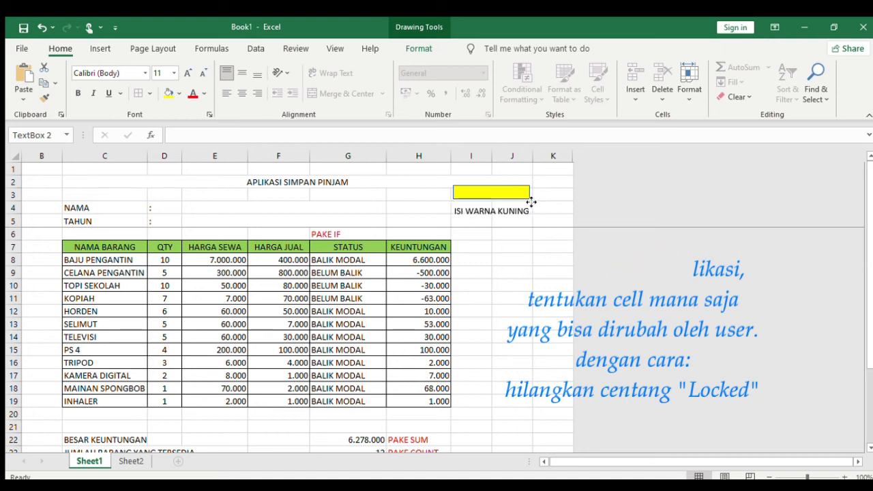
left_click(552, 194)
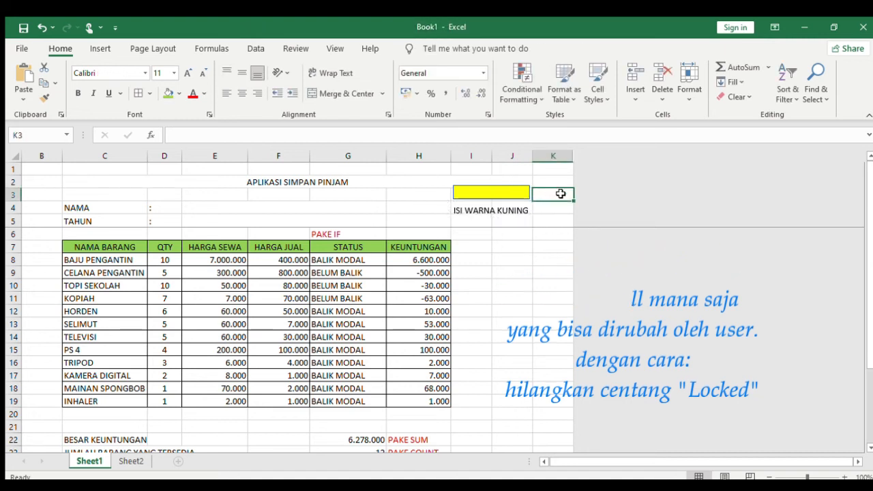
Move the ISI WARNA KUNING text box slightly up, closer to the yellow rectangle
left_click(525, 209)
left_click_drag(524, 203, 523, 198)
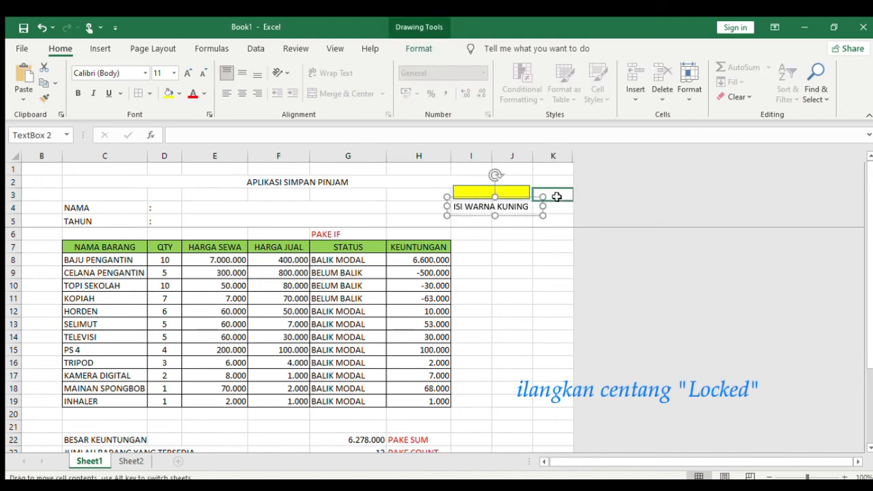
left_click(559, 197)
left_click(568, 247)
left_click(534, 170)
left_click(536, 214)
Unlock the item data cells C8:F19 by turning off the Locked option in their cell format
left_click_drag(95, 259, 425, 400)
left_click(418, 285)
left_click_drag(111, 258, 271, 401)
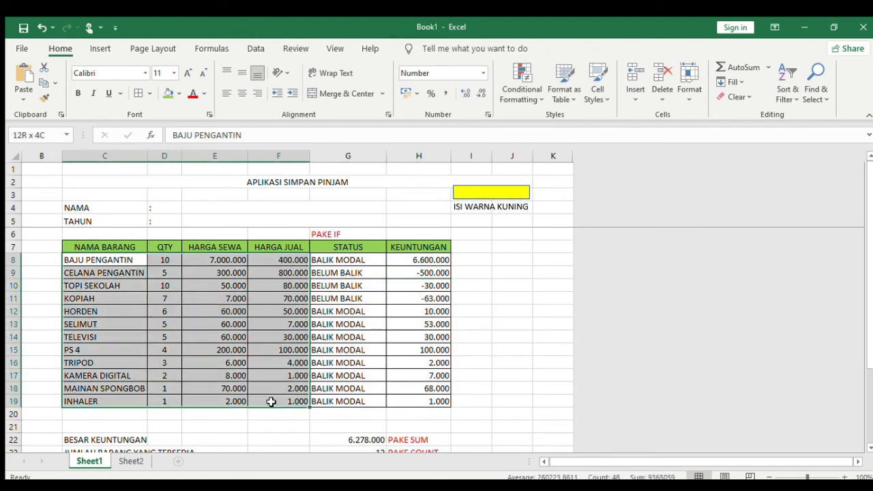
right_click(278, 259)
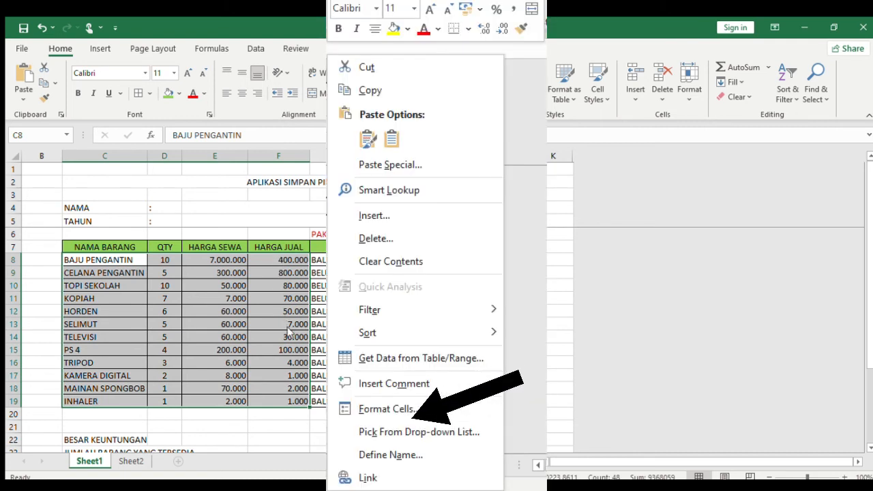
left_click(387, 408)
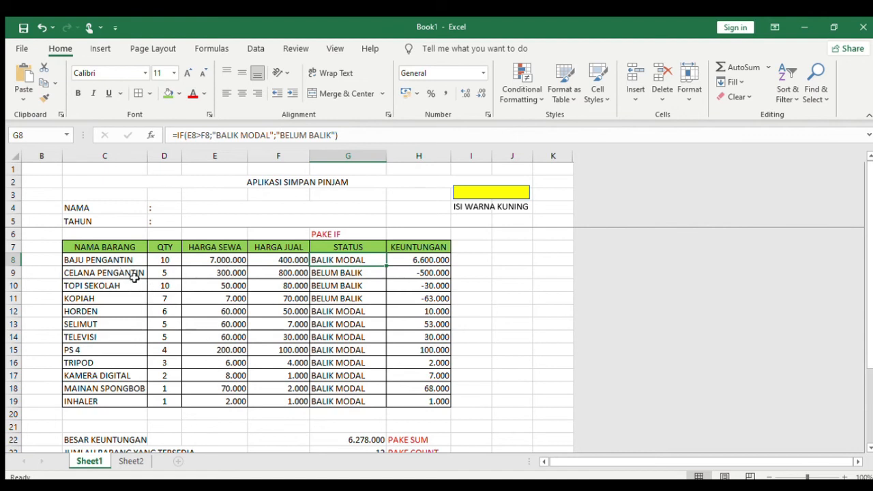
Fill the item data cells C8:F19 and the NAMA and TAHUN input cells E4:G5 with yellow
left_click_drag(101, 260, 279, 401)
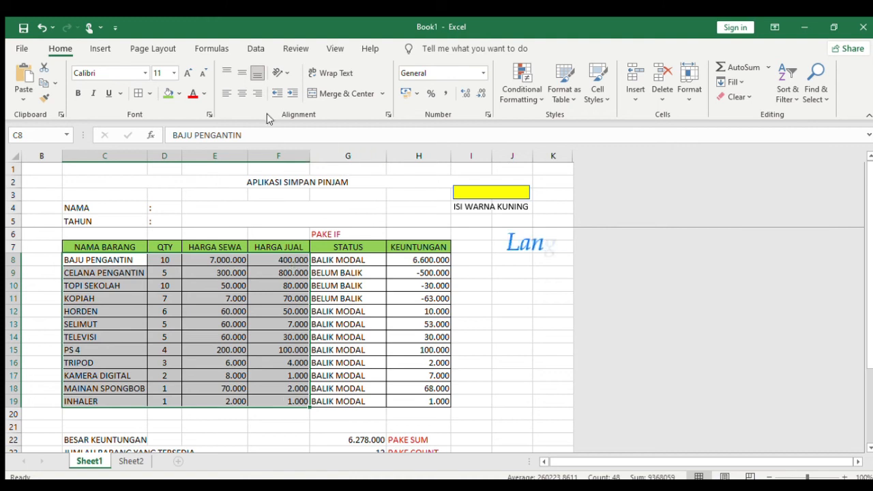
left_click(168, 94)
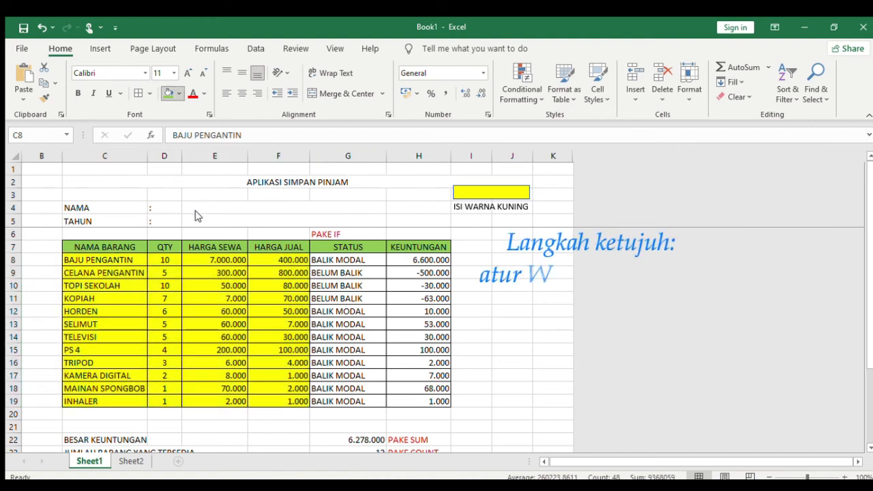
left_click(212, 208)
left_click_drag(212, 209, 234, 220)
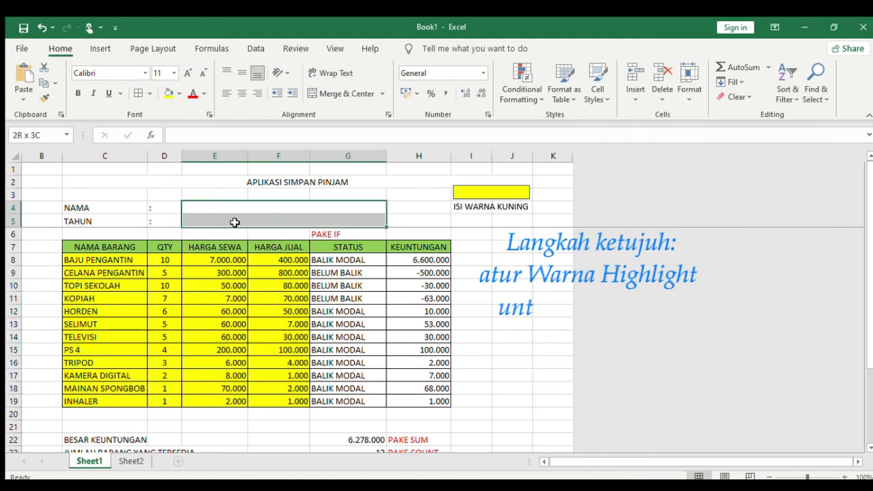
left_click(169, 93)
left_click(537, 285)
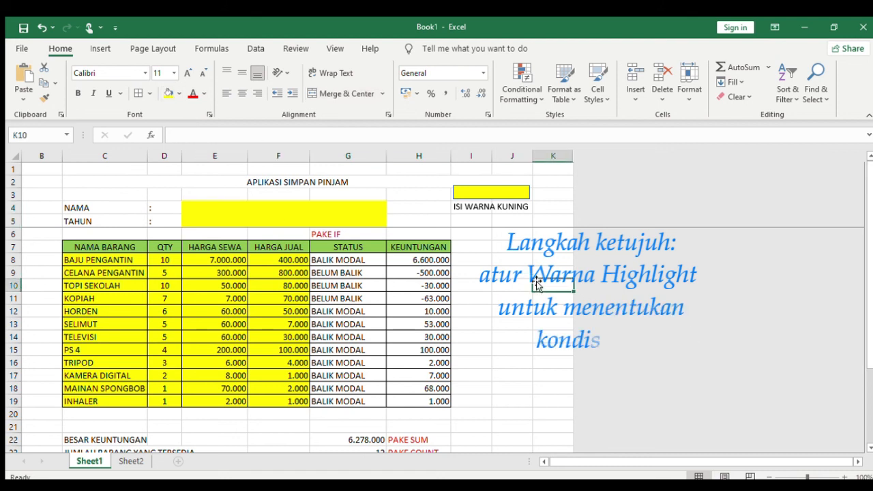
Add borders around the yellow NAMA and TAHUN input cells in rows 4 and 5
left_click_drag(264, 210, 263, 221)
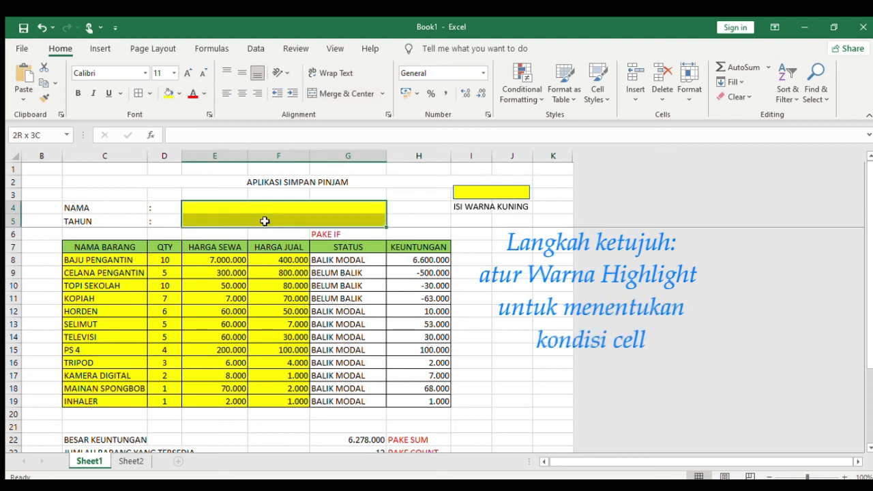
left_click(508, 298)
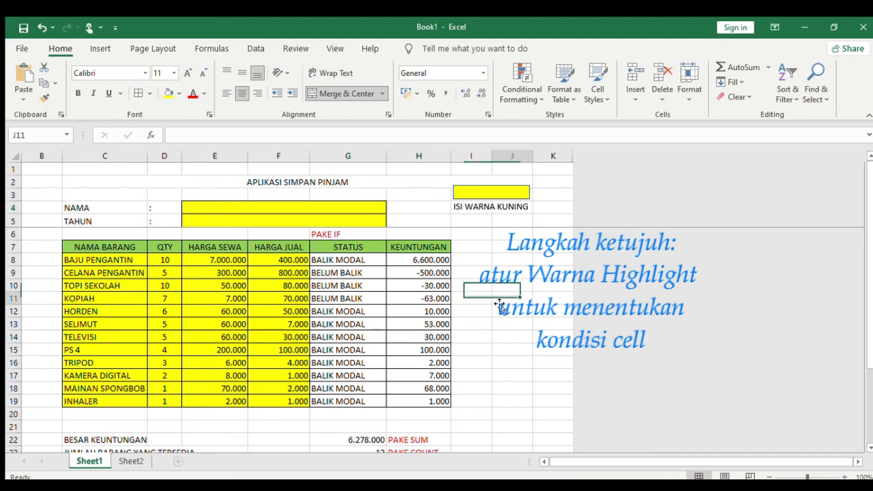
scroll(419, 328, "down", 2)
scroll(424, 344, "up", 2)
scroll(491, 341, "down", 1)
Undo the last change and give status cell G8 conditional formatting with green fill and dark green text for BALIK MODAL
key("ctrl+z")
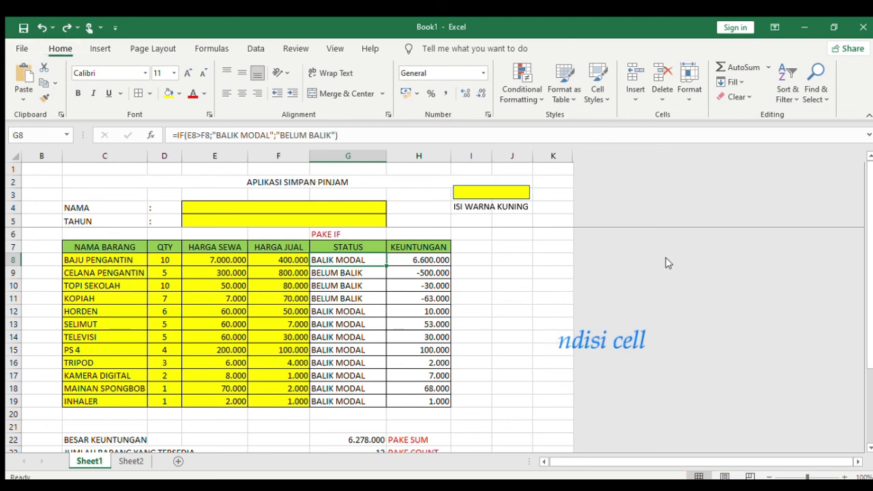
left_click(525, 88)
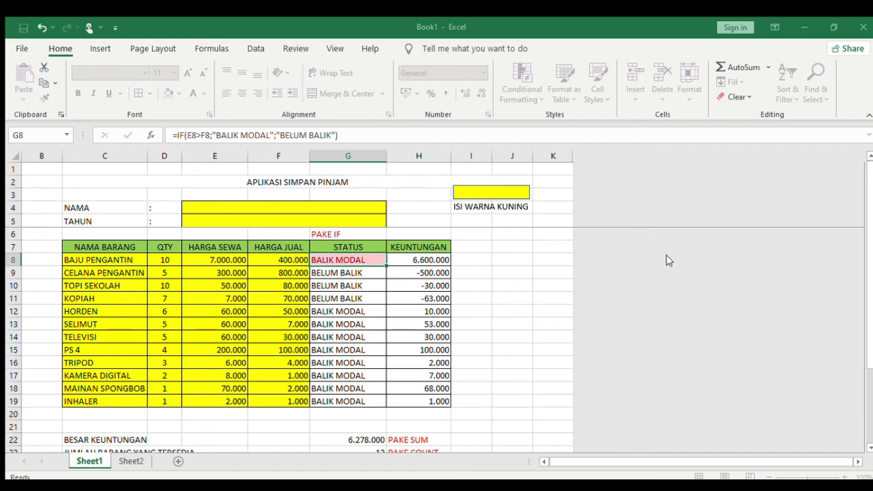
left_click(667, 281)
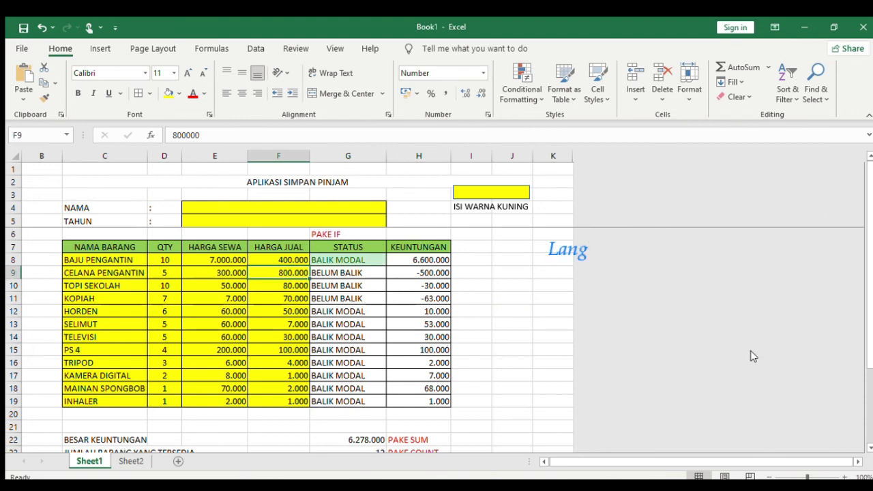
Clear the status cells G9:G19 and refill them from G8 with its IF formula and conditional formatting
left_click_drag(362, 261, 364, 401)
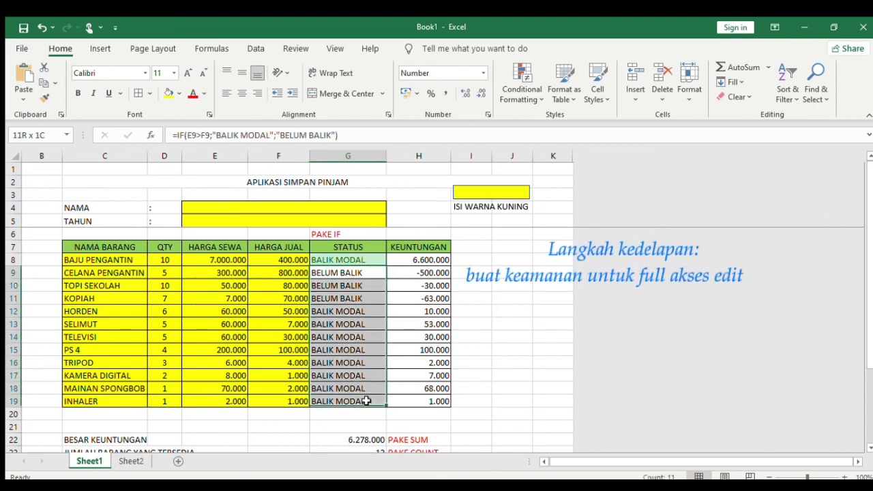
key("Delete")
left_click(378, 260)
left_click_drag(386, 266, 383, 409)
left_click(355, 285)
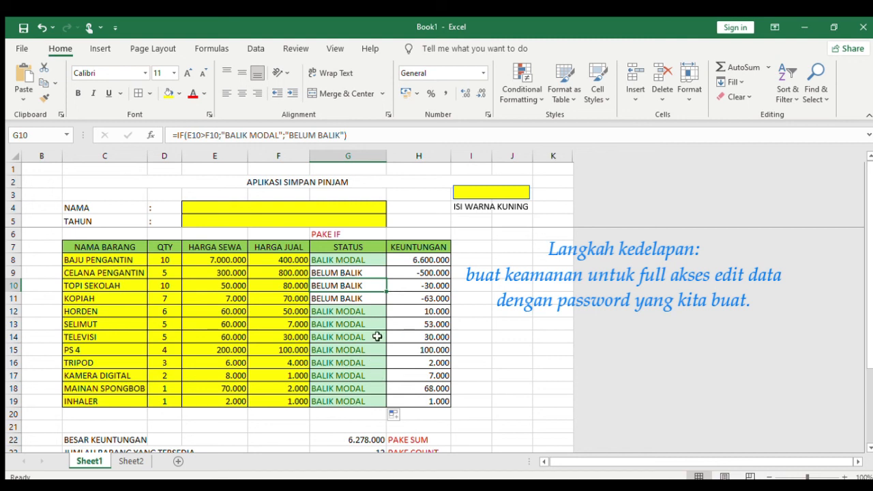
left_click(539, 270)
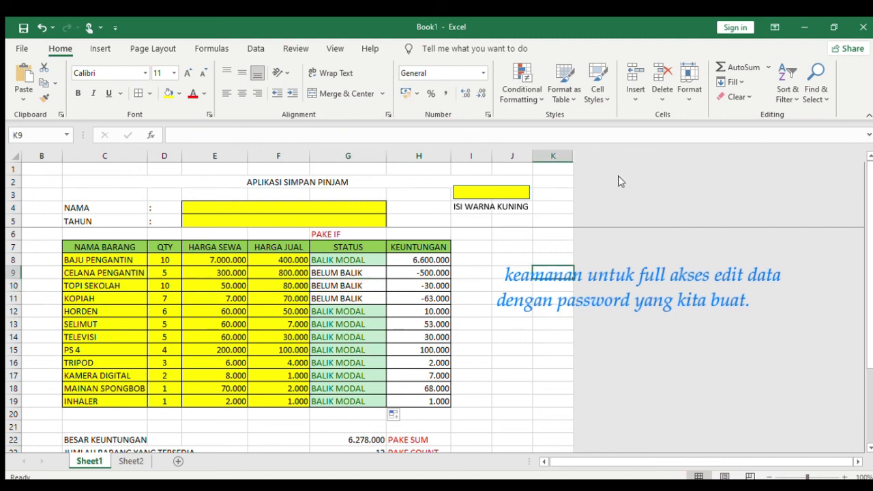
Protect the sheet with an unprotect password, keeping selection of locked and unlocked cells allowed, and confirm the password
left_click(295, 47)
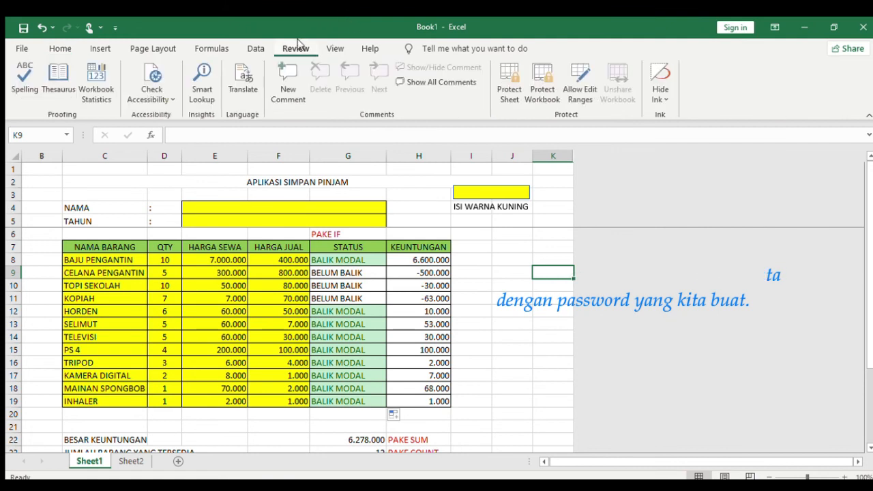
left_click(510, 101)
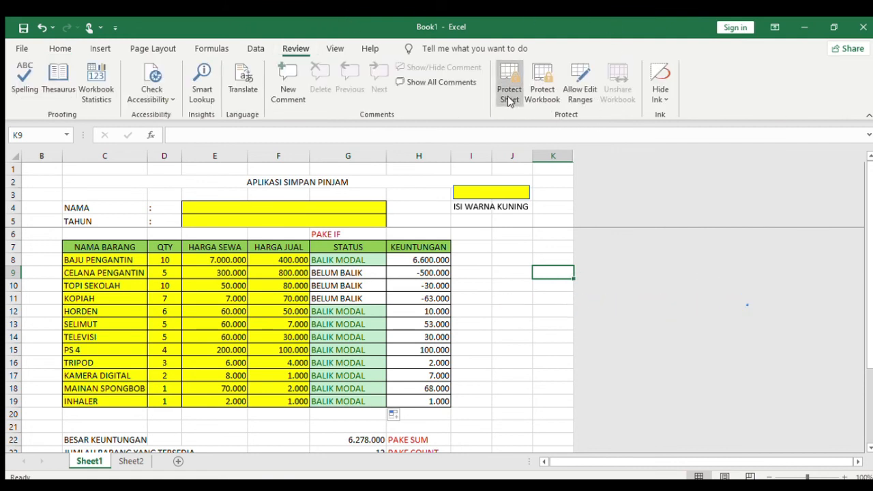
type("••••••••")
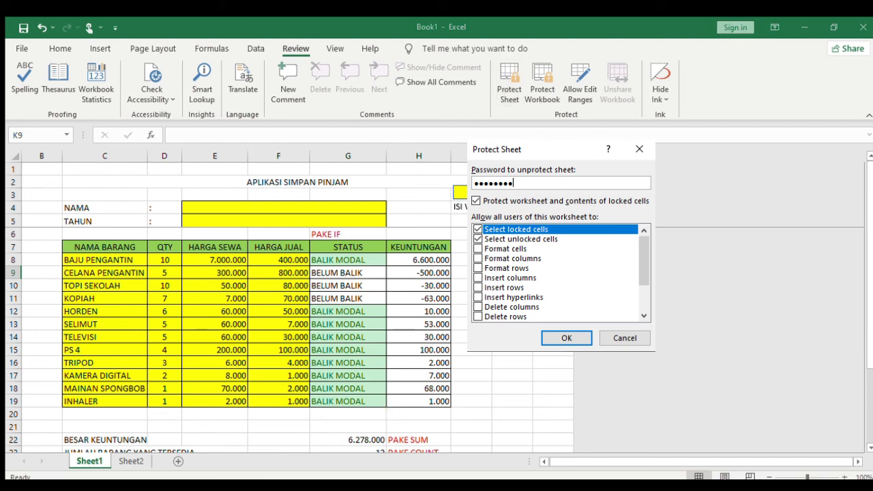
key("Return")
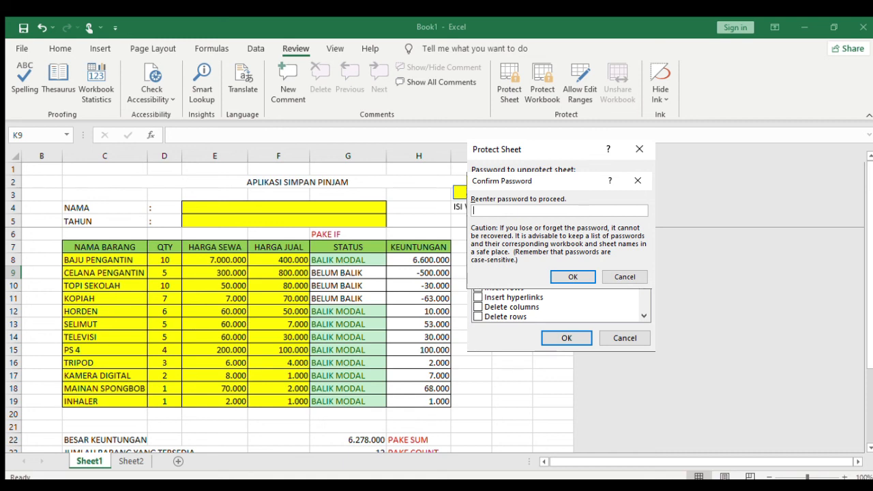
key("Return")
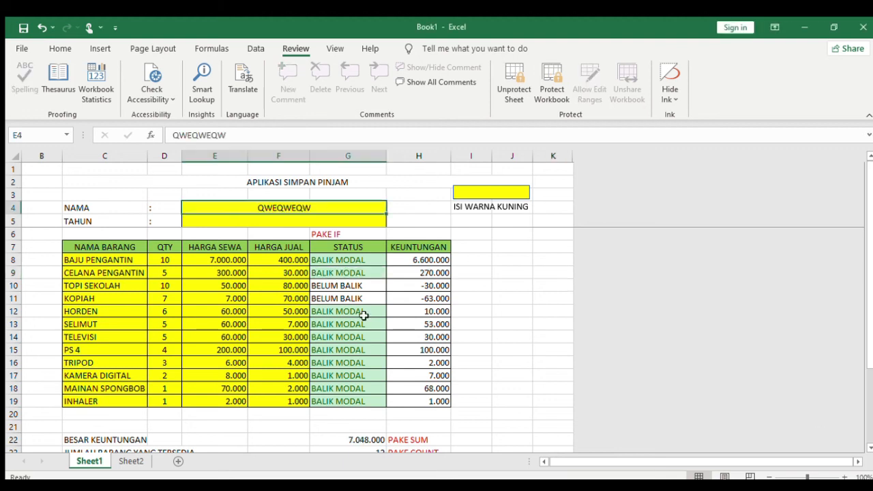
Replace the NAMA entry in E4 with TOKO ASHIAAAAAAP
key("BackSpace")
key("BackSpace")
key("BackSpace")
key("BackSpace")
key("BackSpace")
key("BackSpace")
key("BackSpace")
key("BackSpace")
type("TUAN")
key("BackSpace")
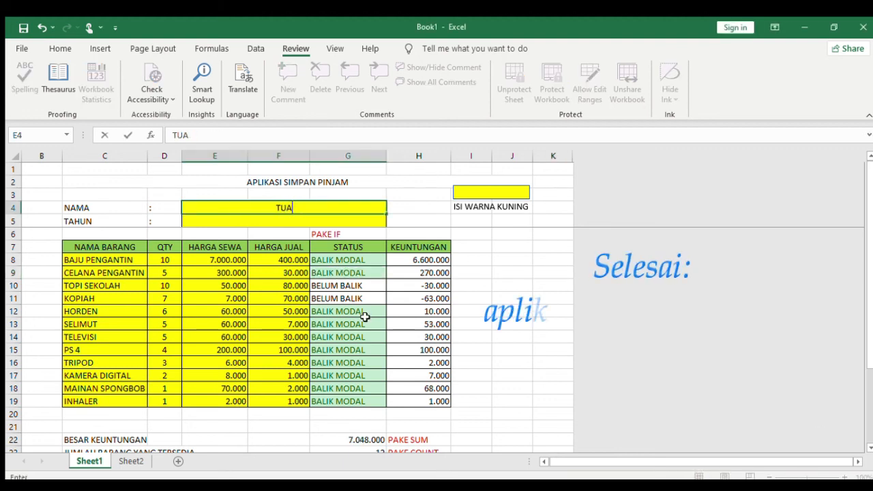
key("BackSpace")
key("BackSpace")
key("BackSpace")
type("TOKO ASH")
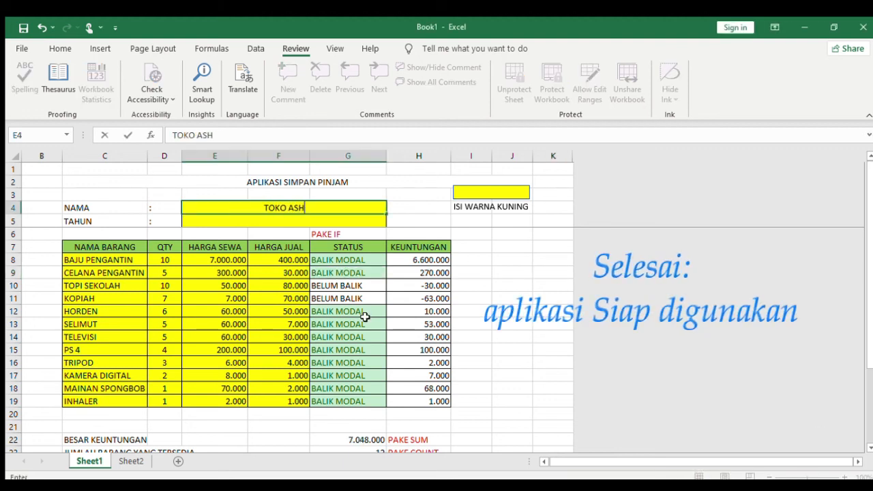
type("IAAAAAAP")
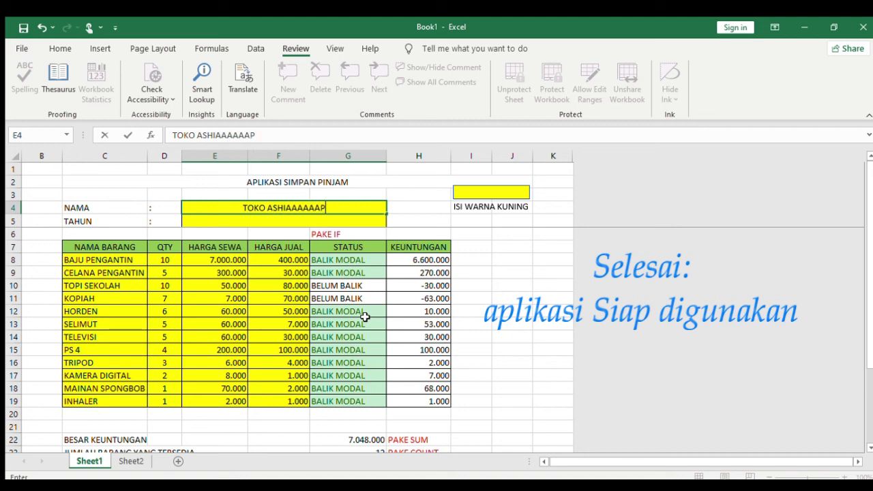
Enter TAHUN KAMU MENGHILANG in the TAHUN input cell E5
left_click(364, 220)
type("TA")
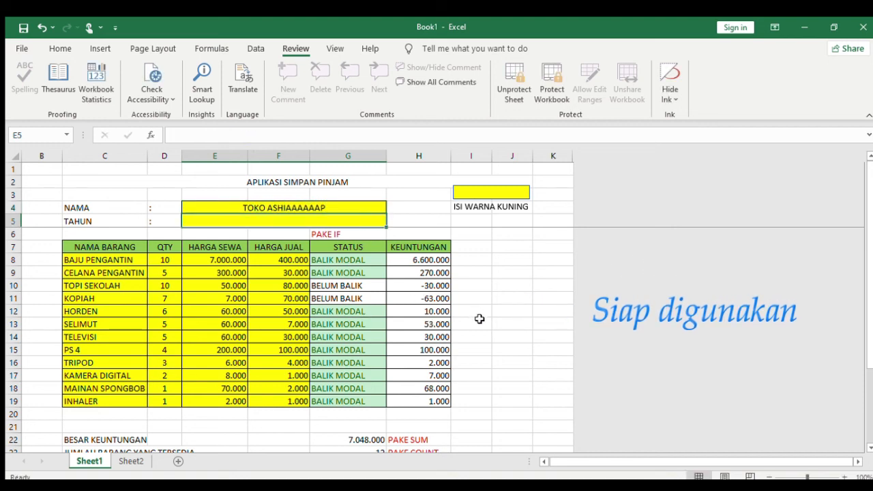
type("HUN KAMU MENGHILANG")
key("Return")
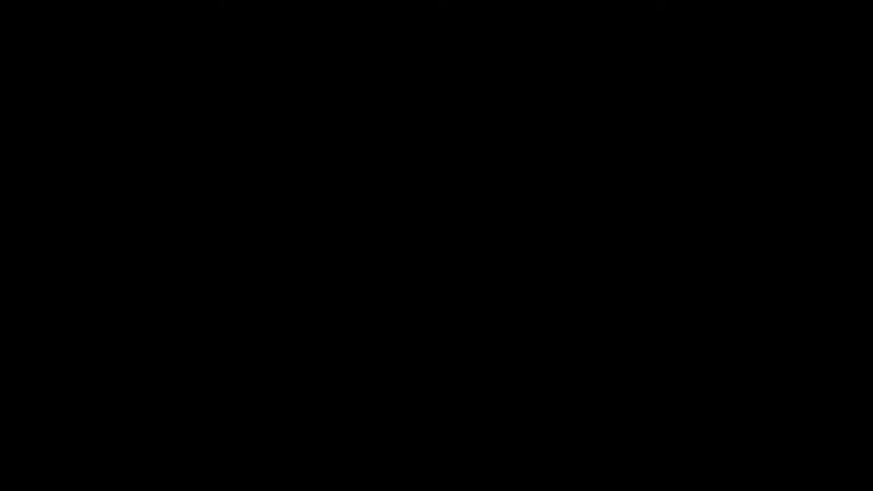